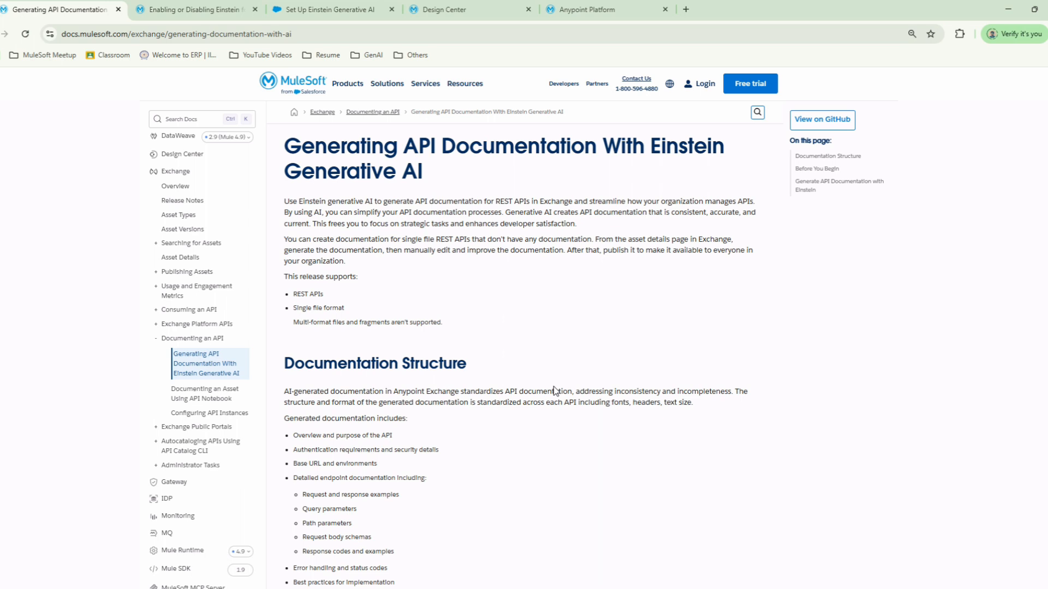
# Step: Read the documentation page's introduction and its list of supported API types and file formats
pyautogui.moveTo(474, 179); pyautogui.dragTo(529, 346)
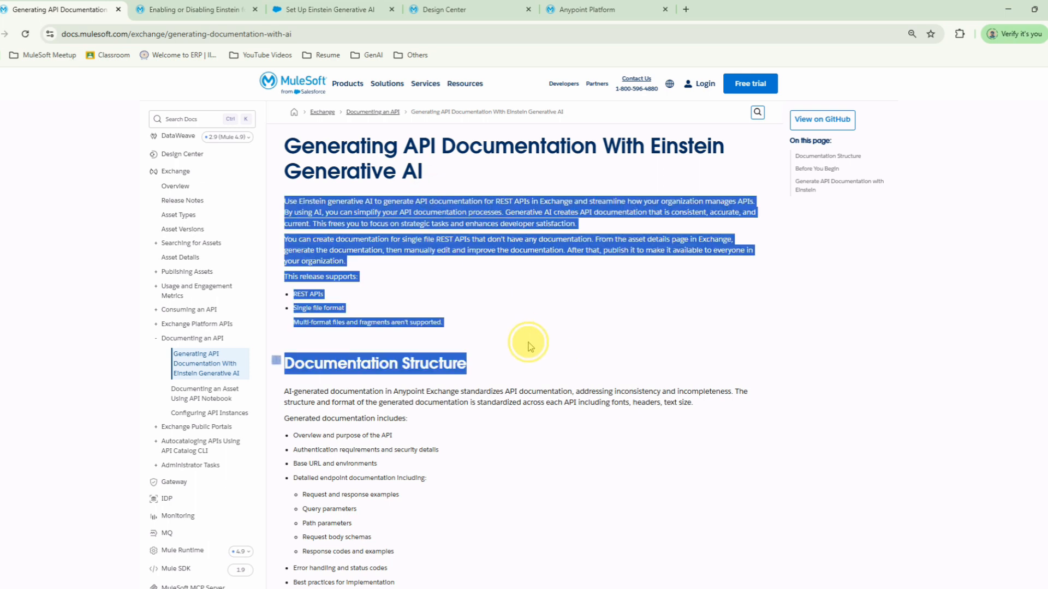
pyautogui.click(627, 283)
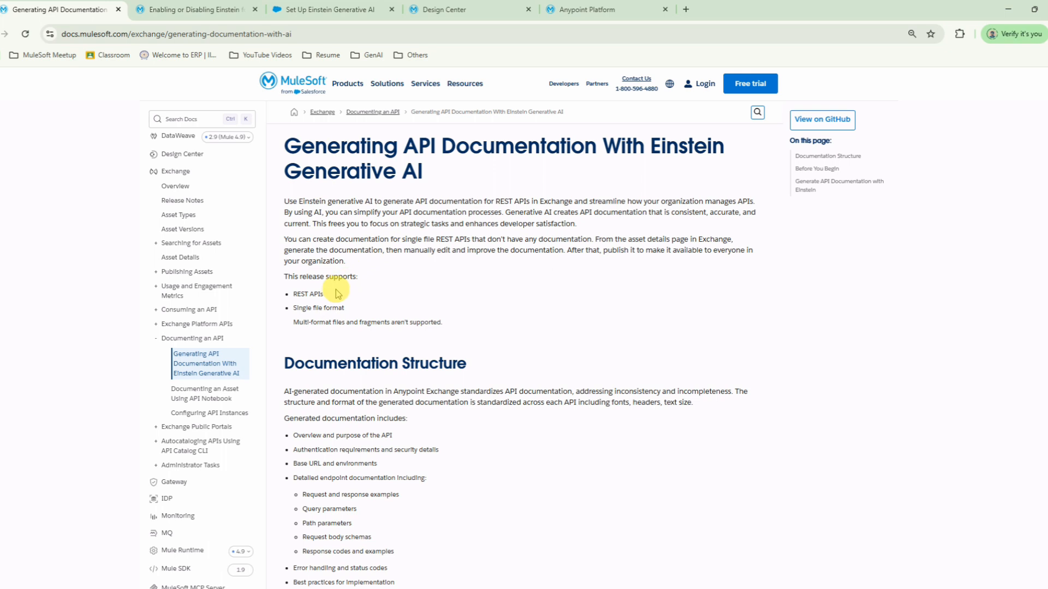
pyautogui.moveTo(330, 294); pyautogui.dragTo(351, 306)
pyautogui.click(295, 311)
pyautogui.moveTo(444, 323); pyautogui.dragTo(294, 324)
pyautogui.click(295, 323)
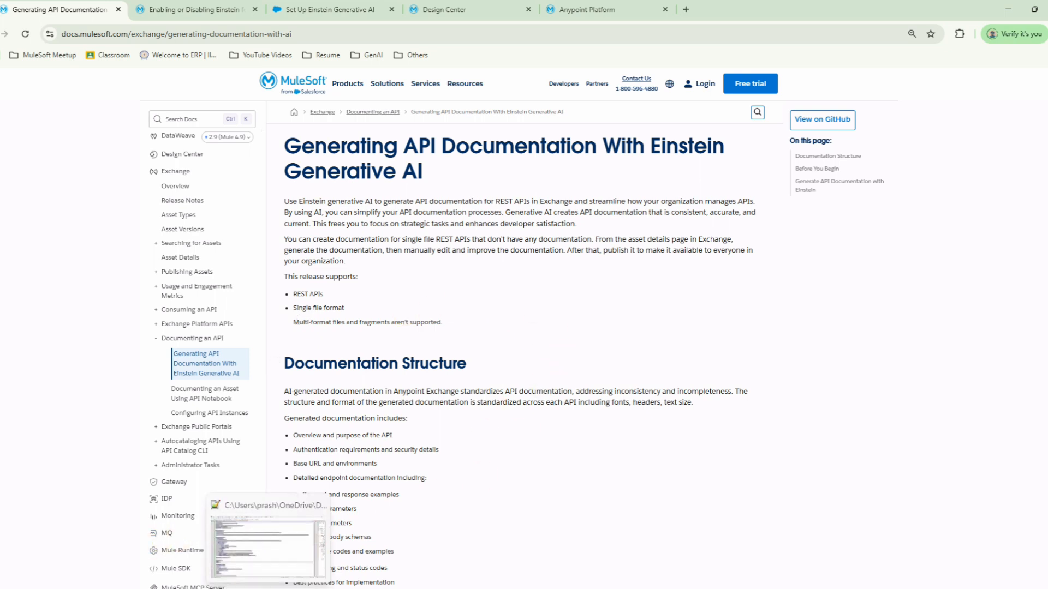
# Step: Switch to Notepad++ and widen the pane holding the notes on generating API documentation with Einstein
pyautogui.click(269, 588)
pyautogui.click(279, 133)
pyautogui.moveTo(966, 168); pyautogui.dragTo(82, 162)
pyautogui.click(328, 135)
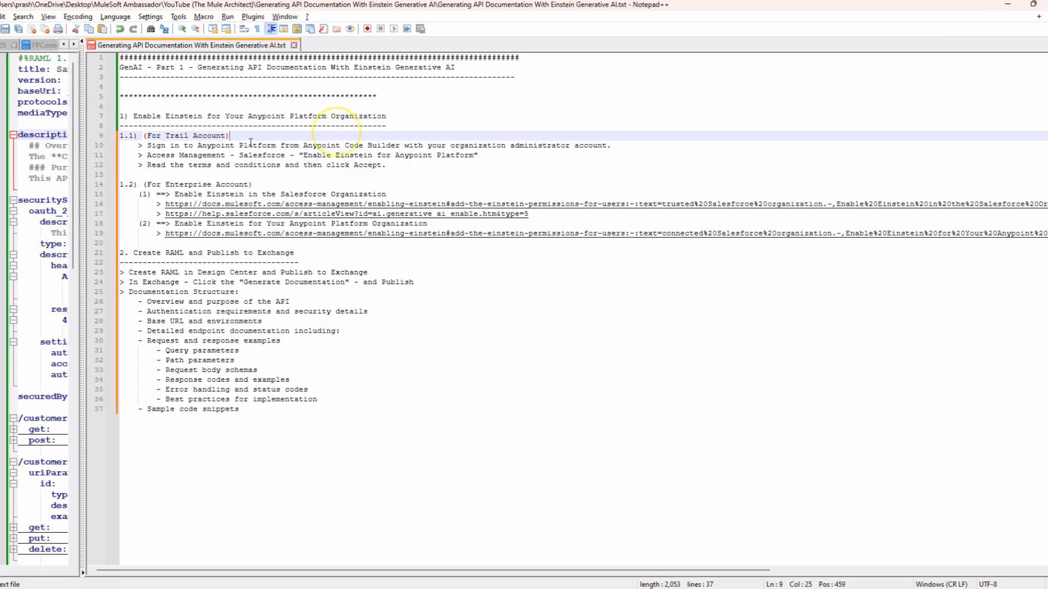
# Step: Review the heading of notes section 1 on enabling Einstein for the Anypoint Platform organization and its trial account part
pyautogui.click(134, 114)
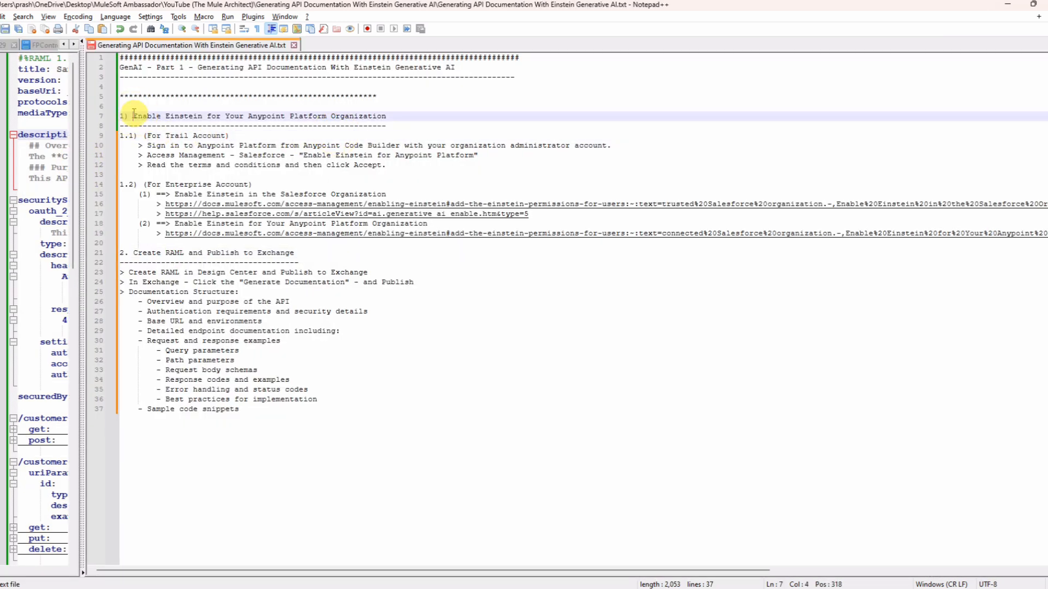
pyautogui.moveTo(115, 116); pyautogui.dragTo(443, 117)
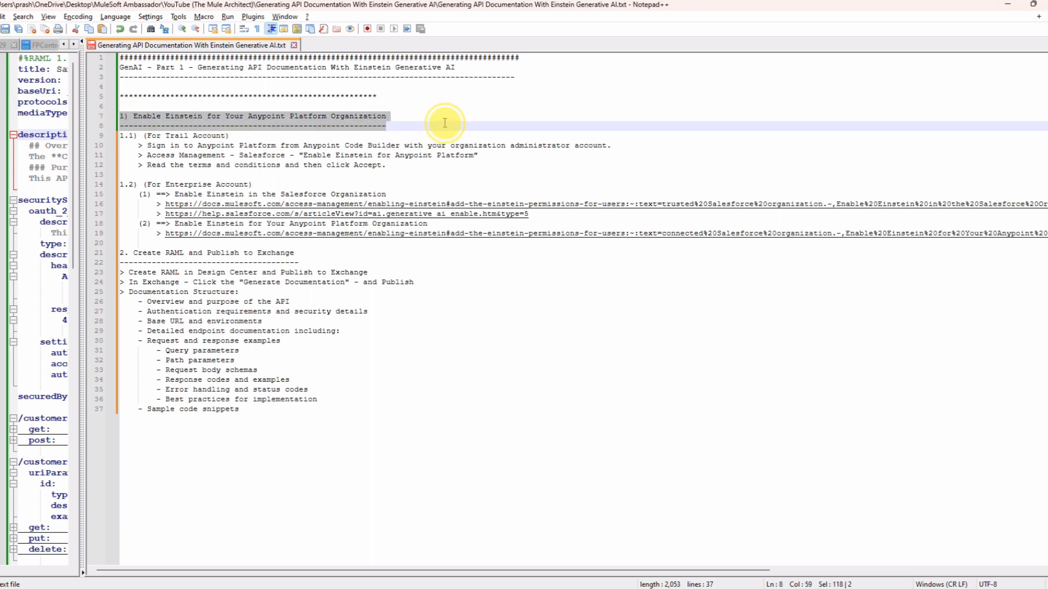
pyautogui.moveTo(133, 115); pyautogui.dragTo(388, 117)
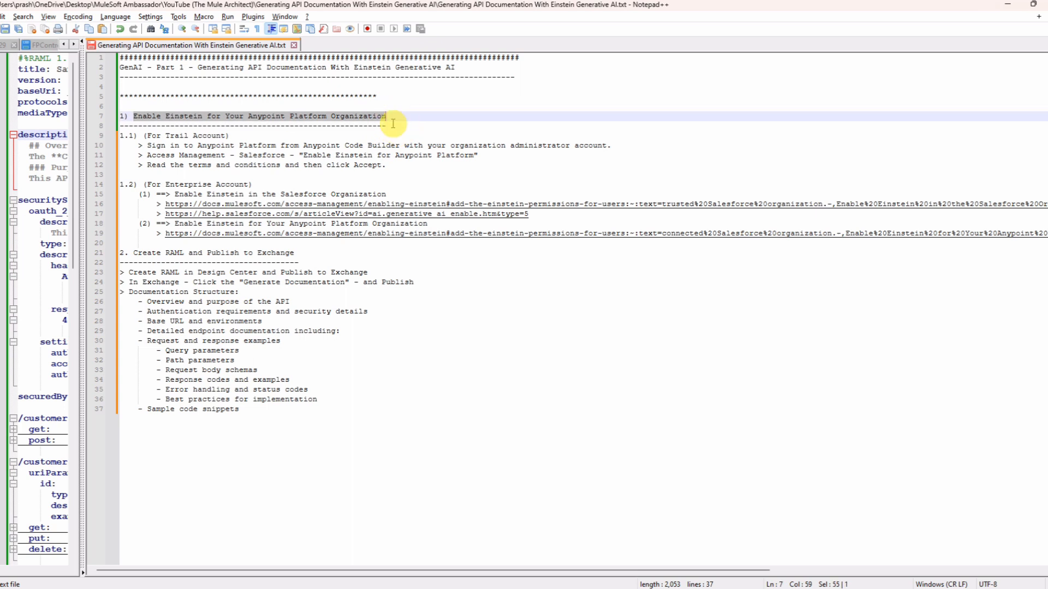
pyautogui.moveTo(145, 135); pyautogui.dragTo(257, 138)
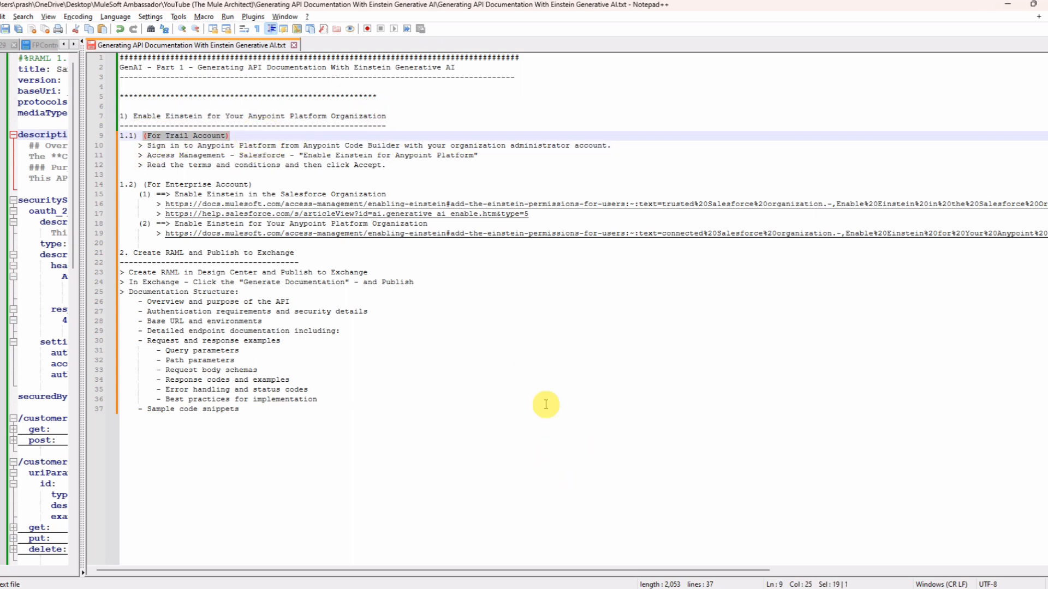
pyautogui.click(246, 135)
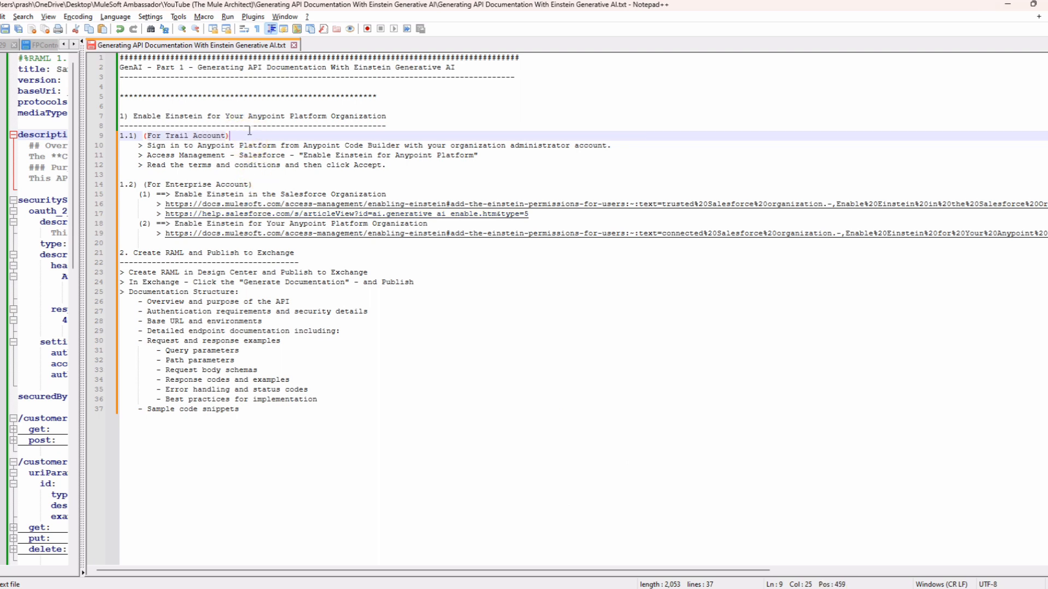
# Step: Review the enterprise account notes on enabling Einstein in the Salesforce and Anypoint Platform organizations, including the reference links
pyautogui.moveTo(144, 185); pyautogui.dragTo(272, 184)
pyautogui.click(273, 184)
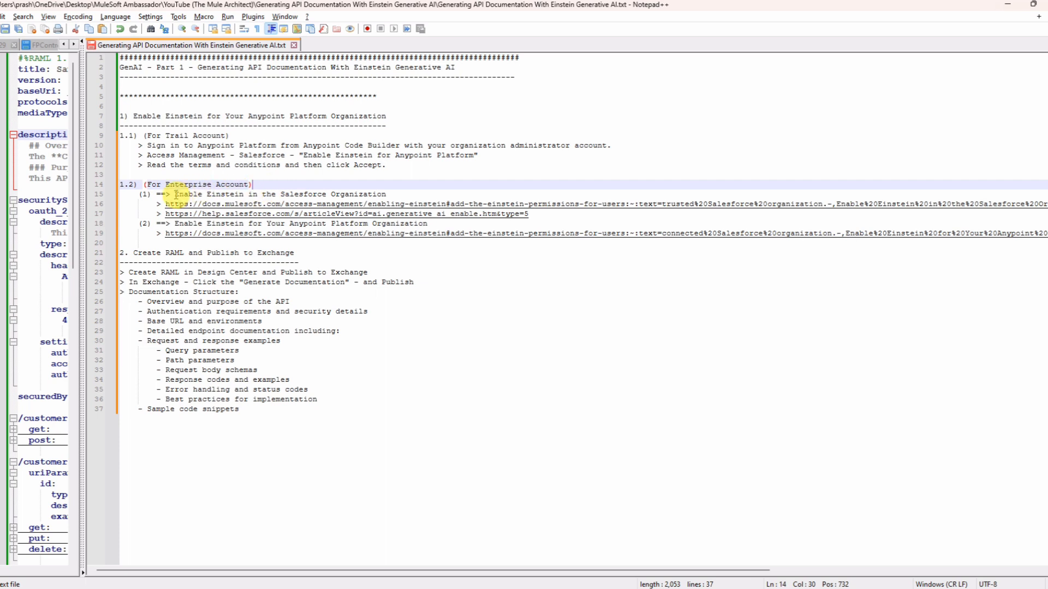
pyautogui.moveTo(175, 194); pyautogui.dragTo(415, 193)
pyautogui.doubleClick(301, 195)
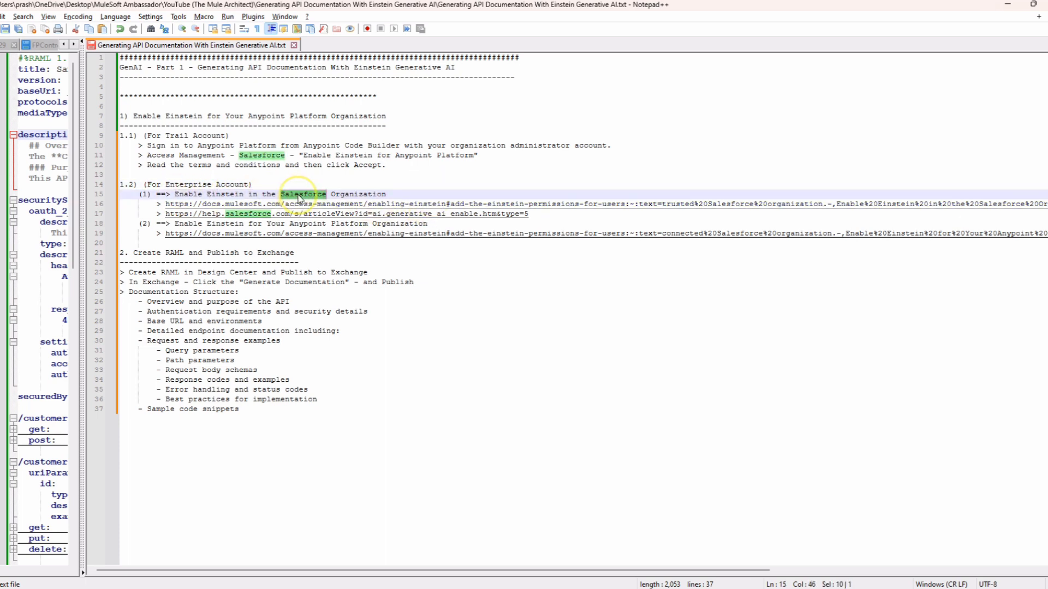
pyautogui.doubleClick(357, 194)
pyautogui.moveTo(120, 204); pyautogui.dragTo(120, 221)
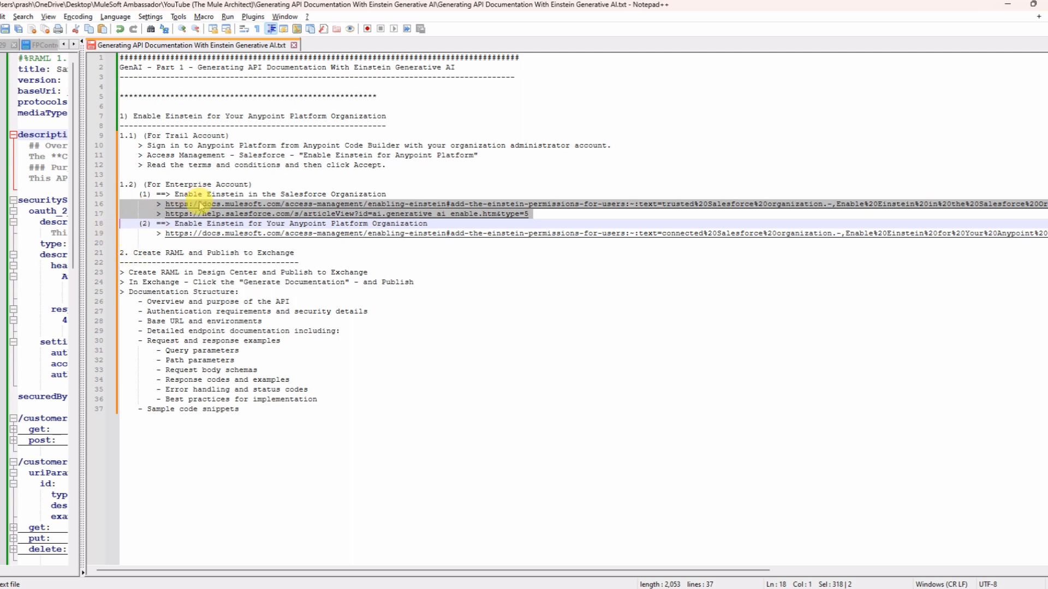
pyautogui.click(208, 224)
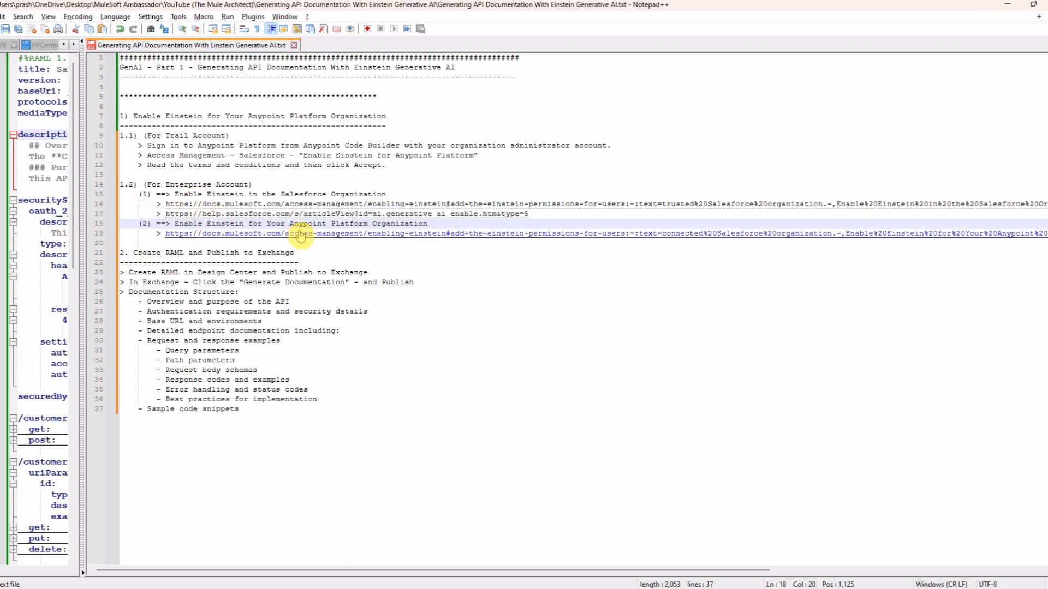
pyautogui.moveTo(295, 223); pyautogui.dragTo(429, 225)
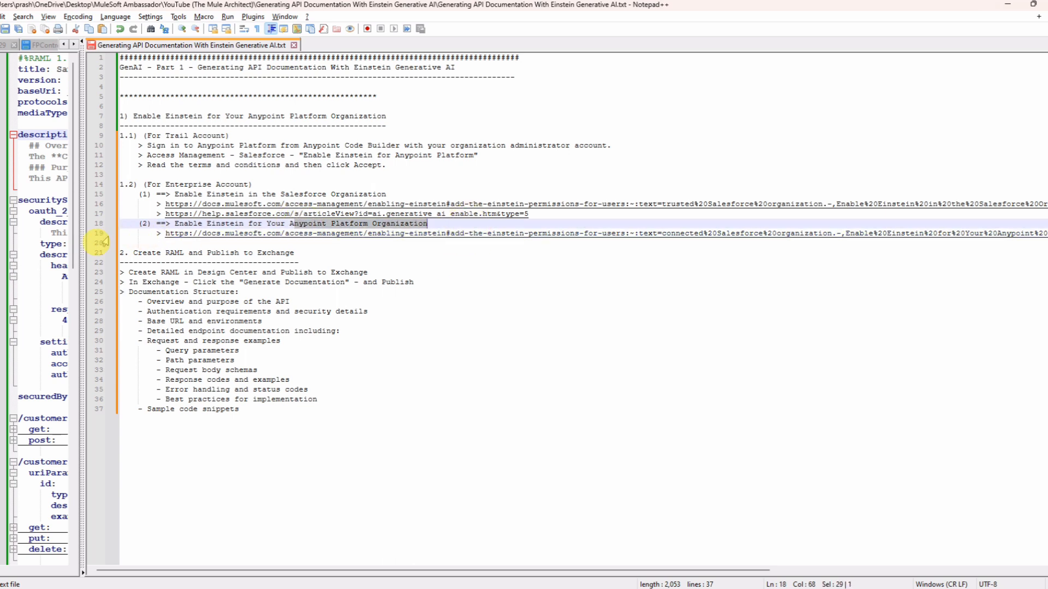
pyautogui.moveTo(121, 236); pyautogui.dragTo(120, 246)
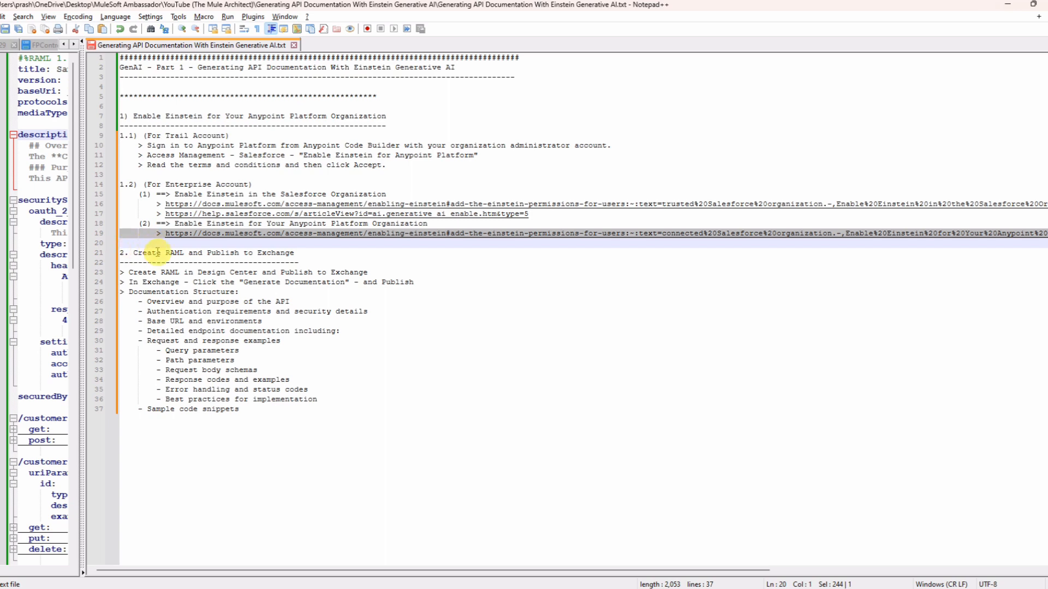
# Step: Review notes section 2 on creating the RAML, publishing it to Exchange and generating the documentation
pyautogui.moveTo(201, 246); pyautogui.dragTo(119, 117)
pyautogui.moveTo(121, 252); pyautogui.dragTo(299, 420)
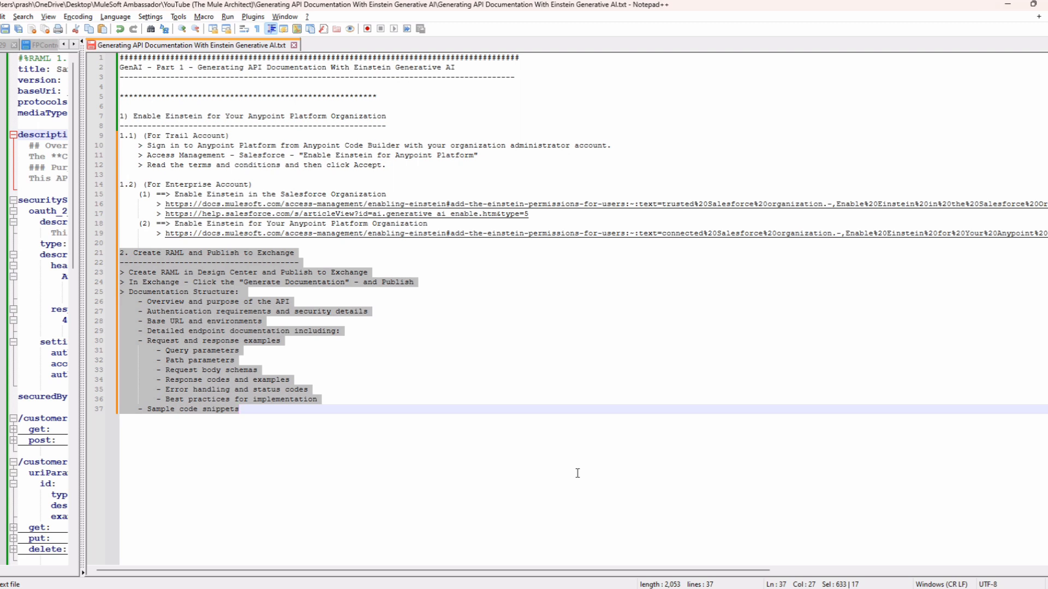
pyautogui.click(285, 290)
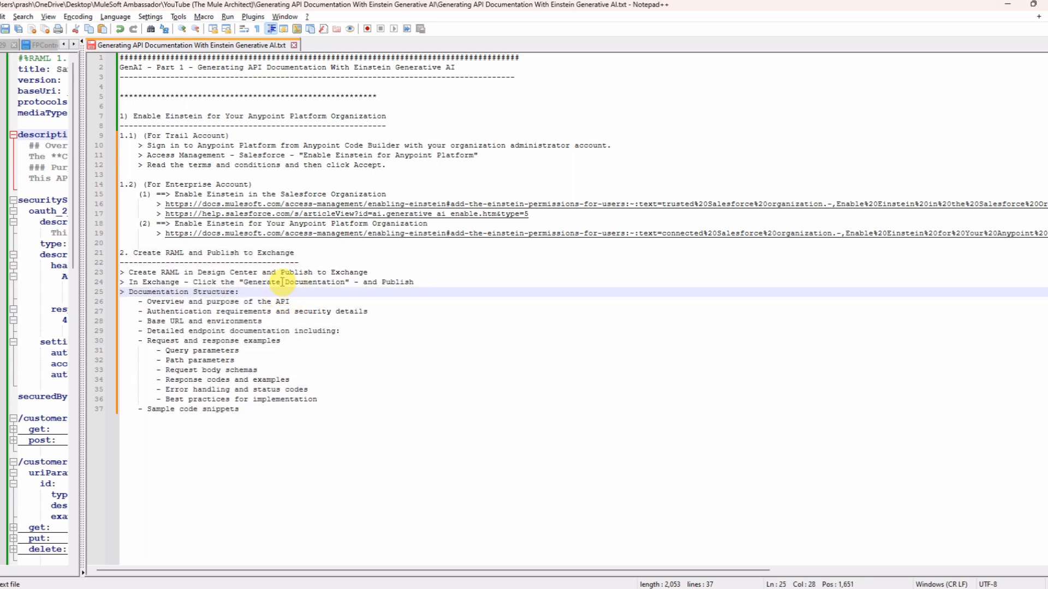
pyautogui.click(283, 282)
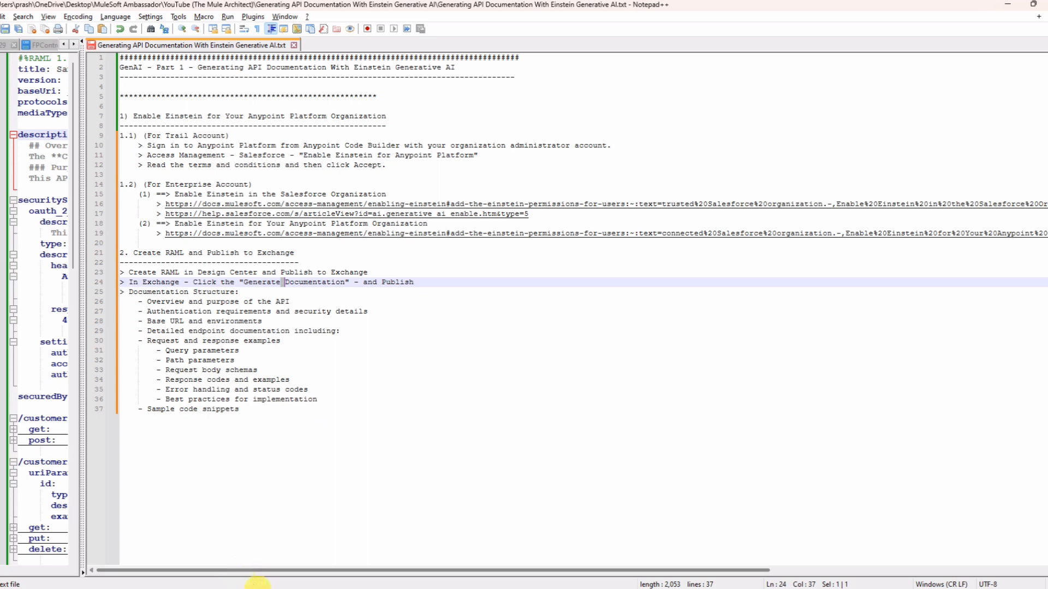
# Step: Widen the Customer Management API.yml pane and examine the API's title, OAuth 2.0 security scheme and overview description
pyautogui.moveTo(83, 230); pyautogui.dragTo(920, 319)
pyautogui.click(570, 385)
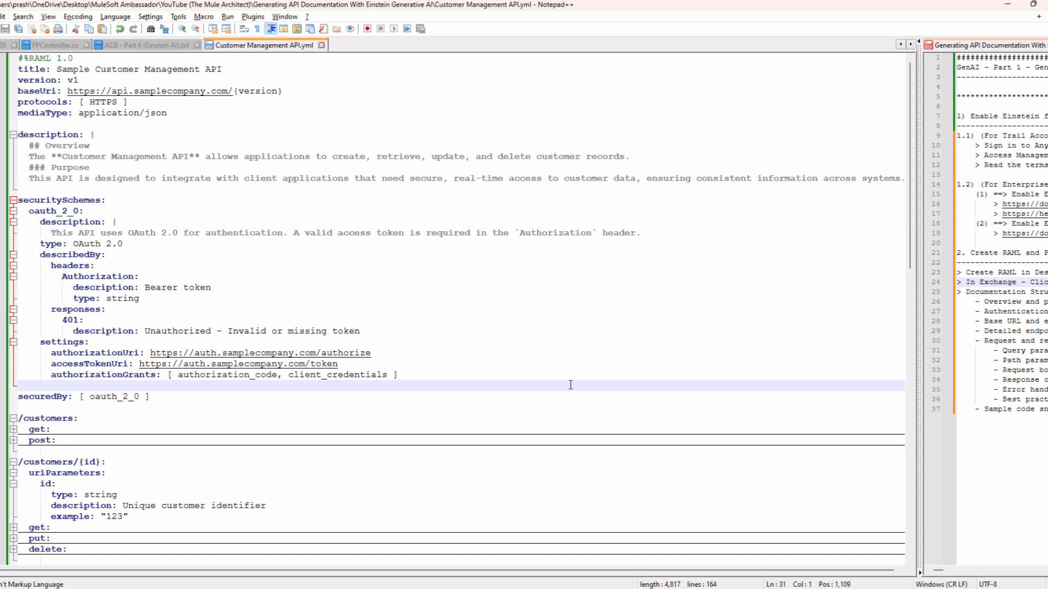
pyautogui.moveTo(95, 69); pyautogui.dragTo(222, 70)
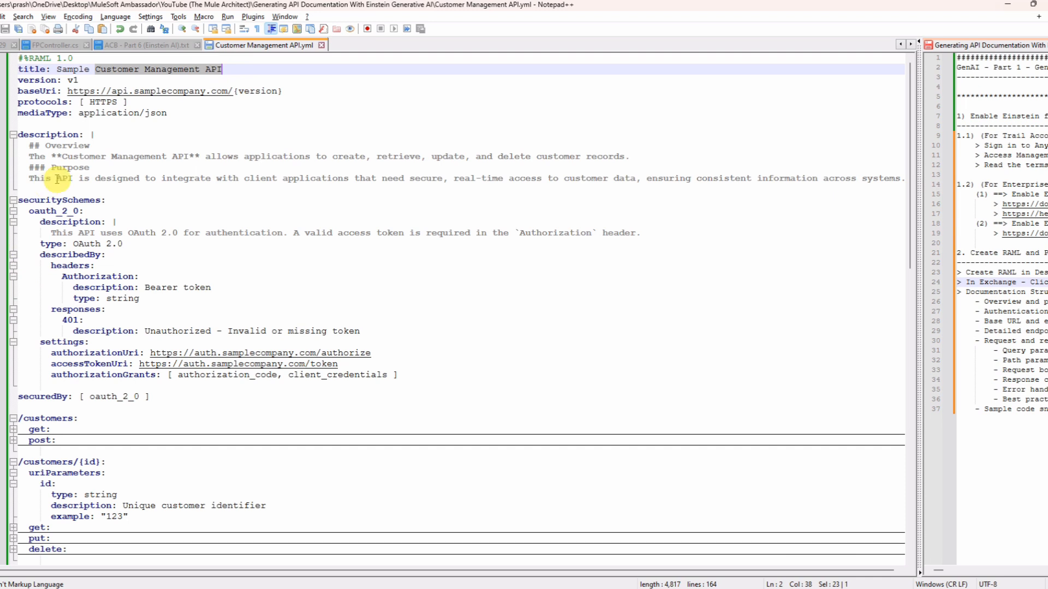
pyautogui.doubleClick(49, 210)
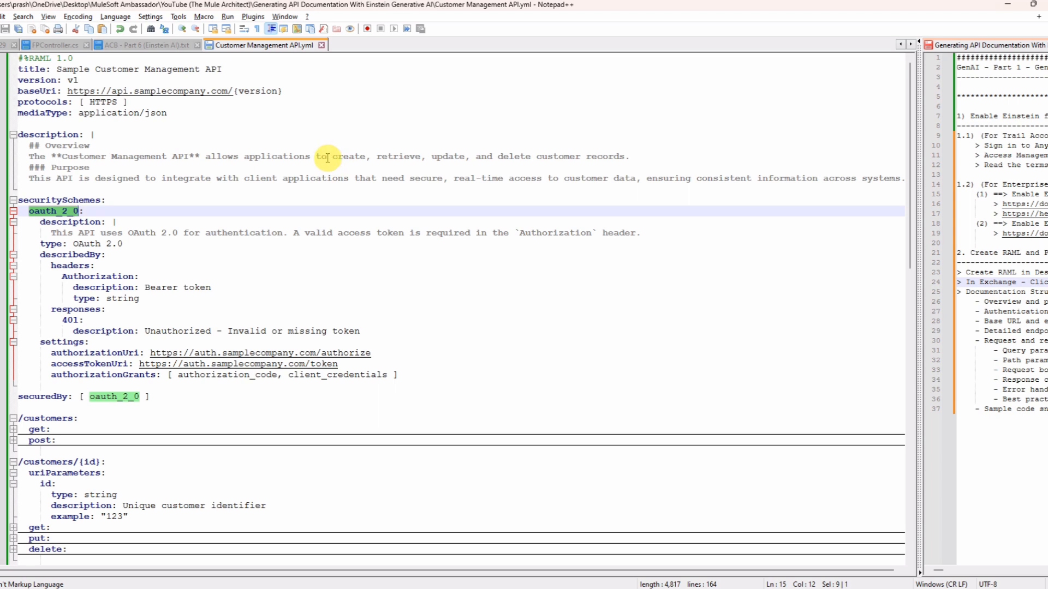
pyautogui.doubleClick(326, 157)
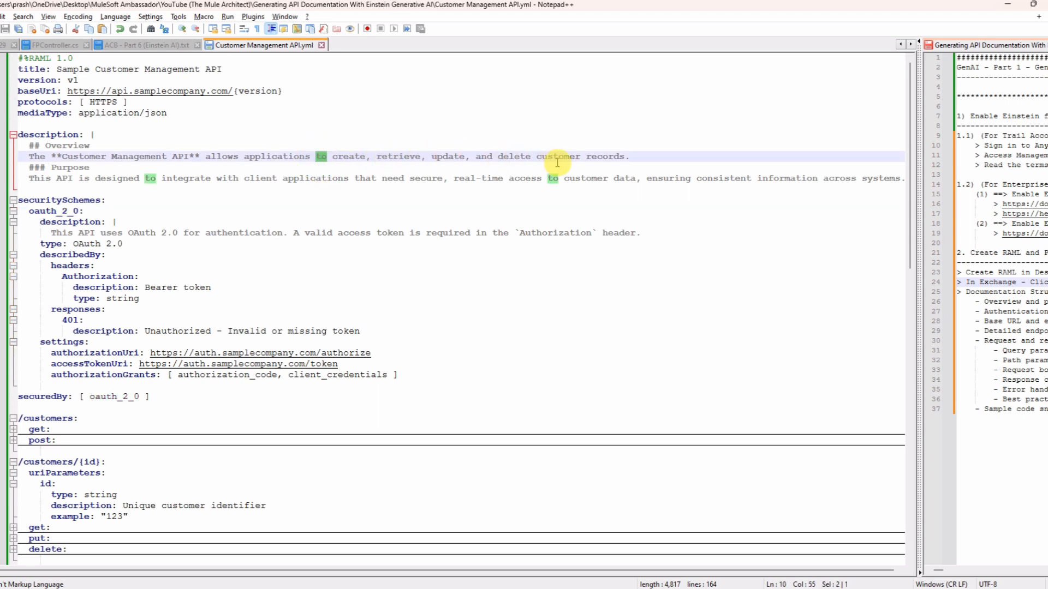
pyautogui.click(644, 155)
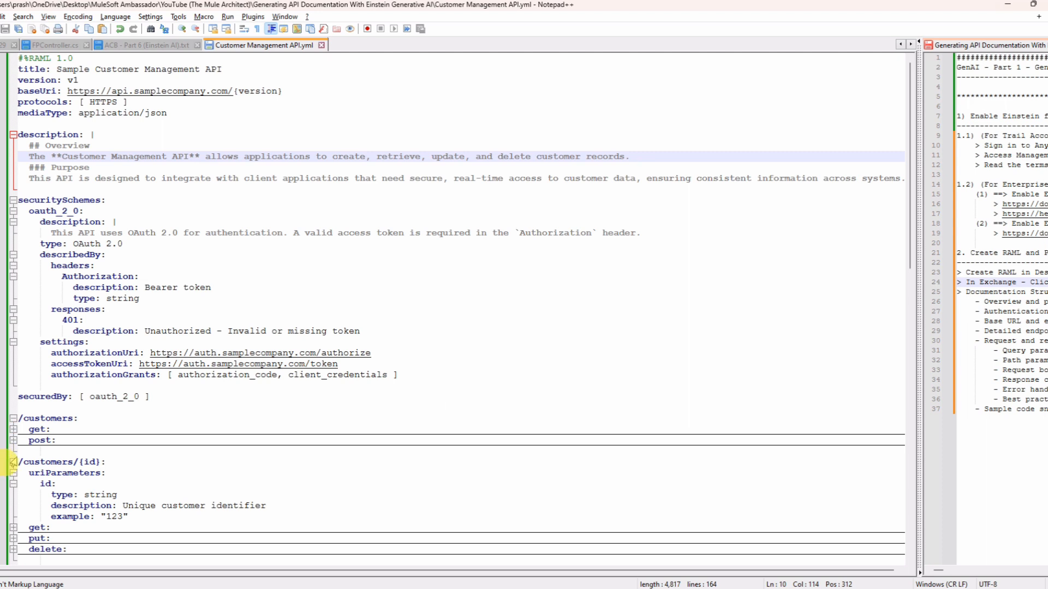
# Step: Expand the get method under /customers and examine its description, query parameters and responses
pyautogui.doubleClick(43, 419)
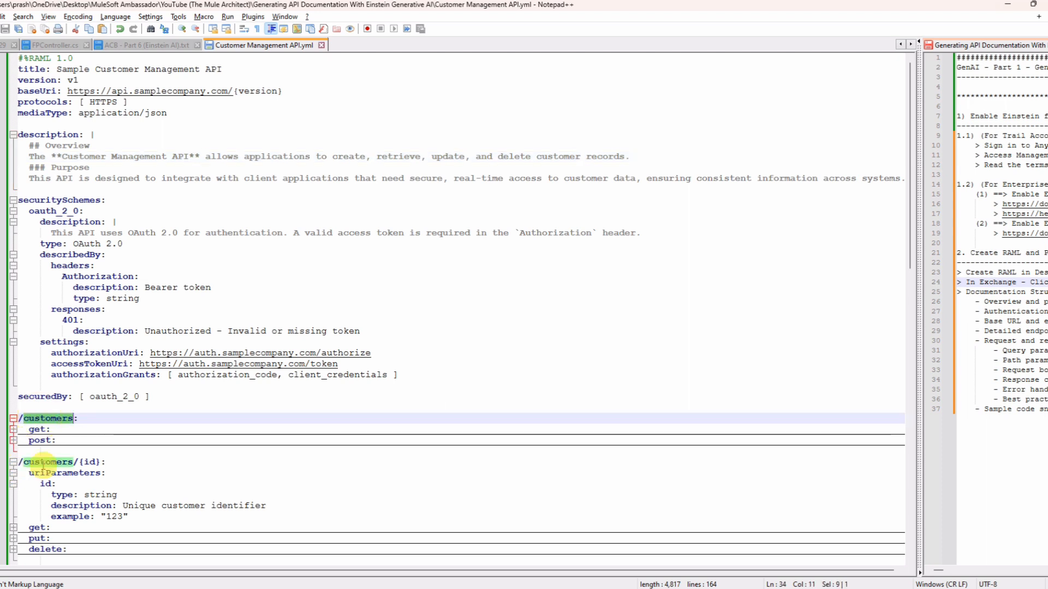
pyautogui.click(13, 430)
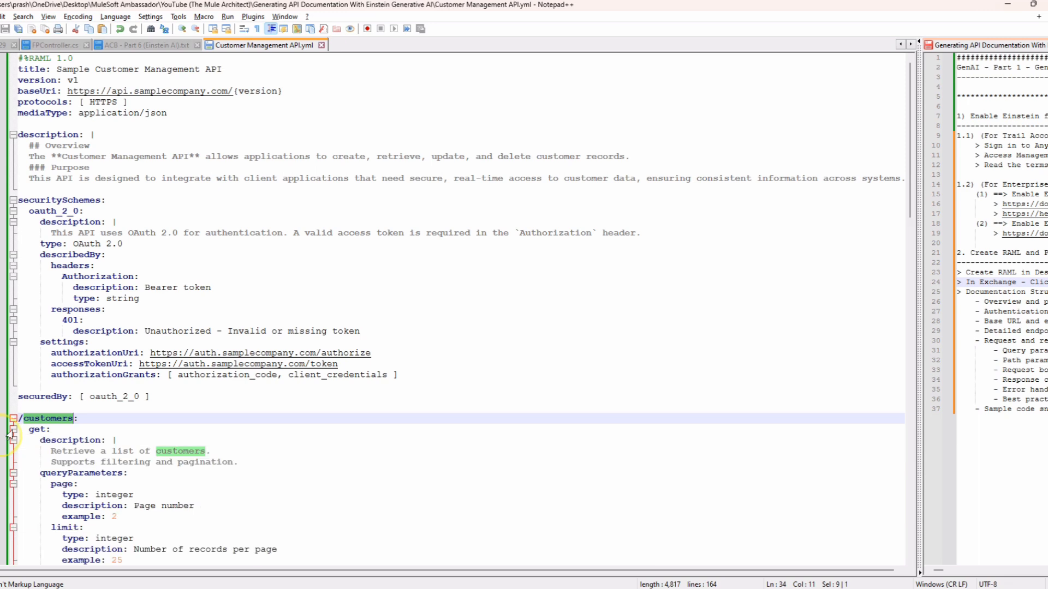
pyautogui.moveTo(50, 451); pyautogui.dragTo(200, 457)
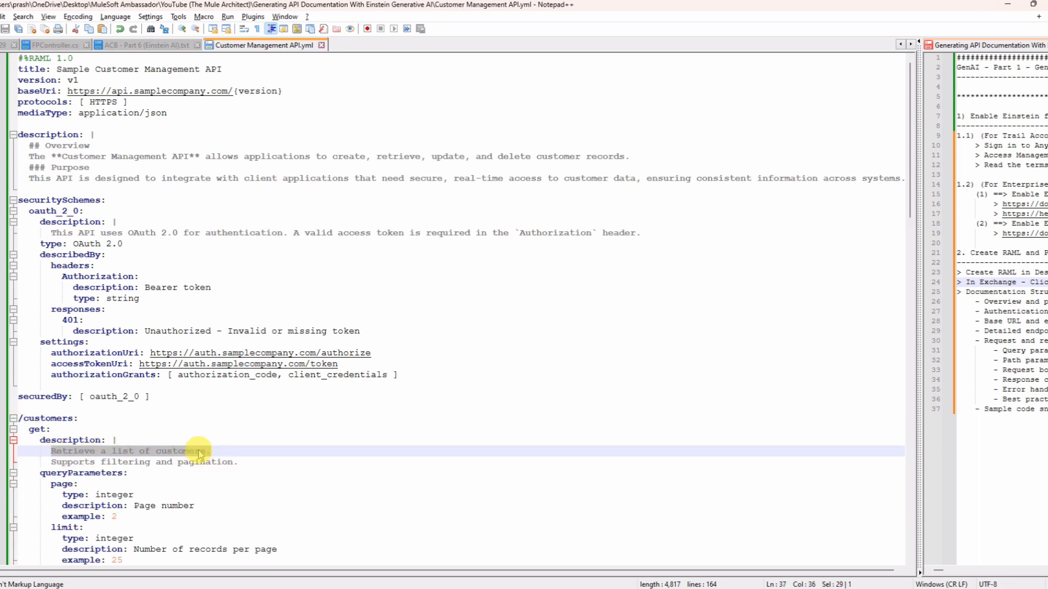
pyautogui.scroll(-14, 199, 457)
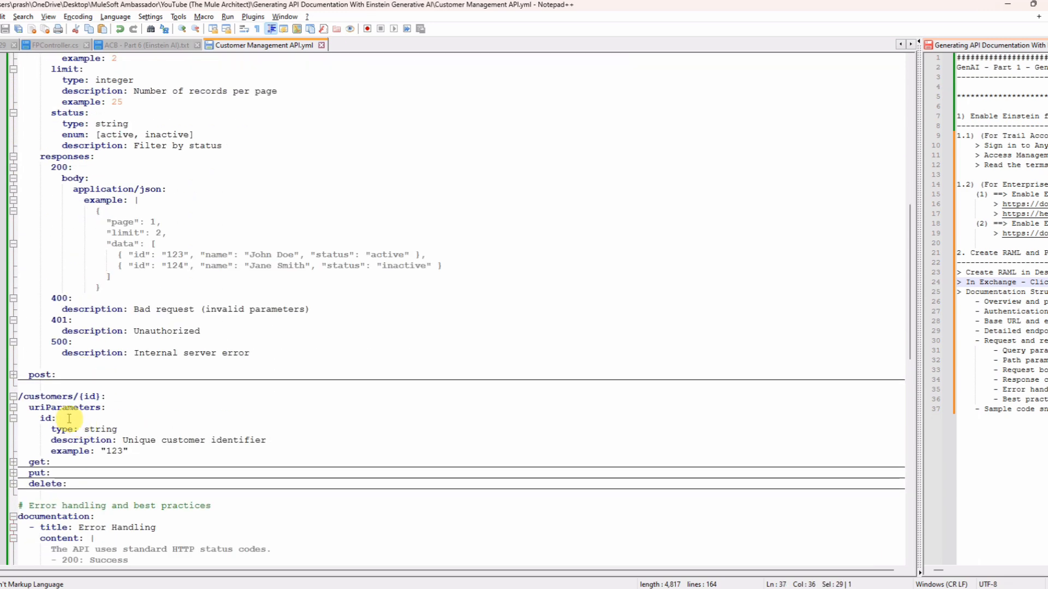
# Step: Expand the post method under /customers and examine its description, request schema and responses
pyautogui.click(13, 375)
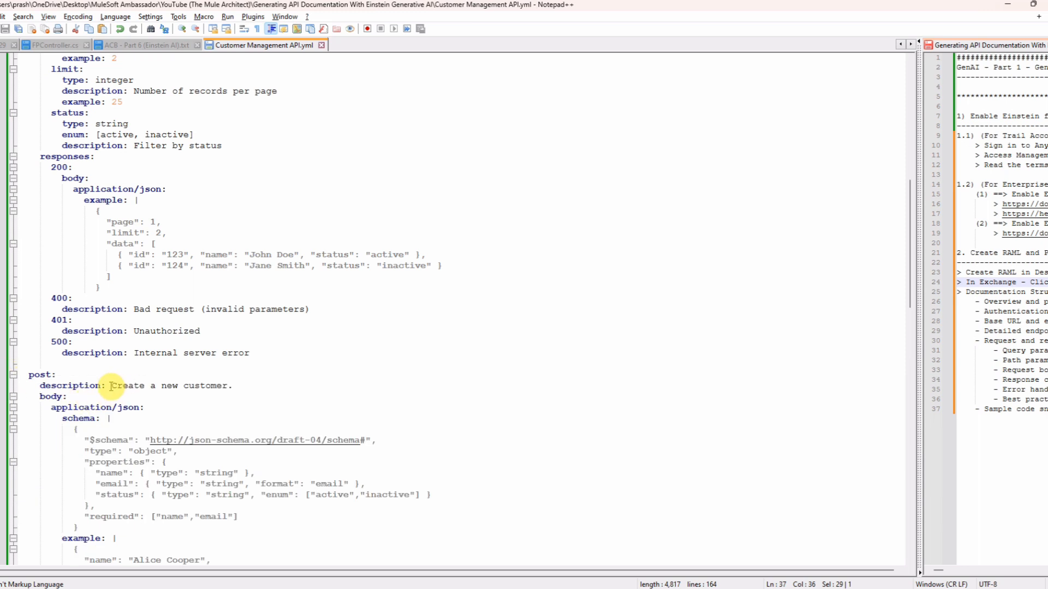
pyautogui.moveTo(111, 386); pyautogui.dragTo(265, 379)
pyautogui.click(265, 388)
pyautogui.scroll(-4, 212, 443)
pyautogui.scroll(-9, 121, 431)
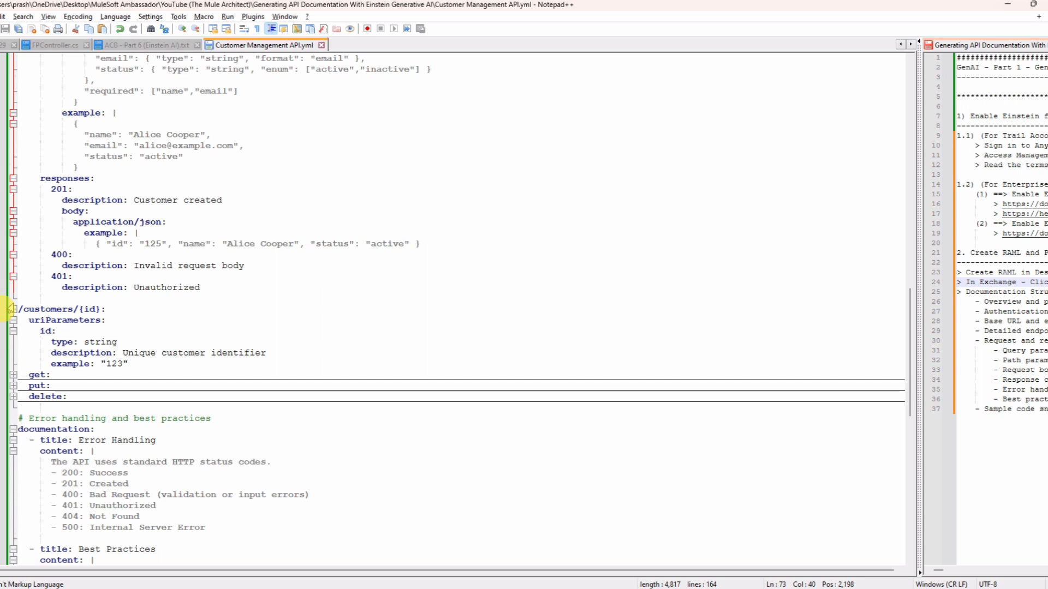
# Step: Expand the get method under /customers/{id} and examine its id parameter and responses
pyautogui.click(12, 376)
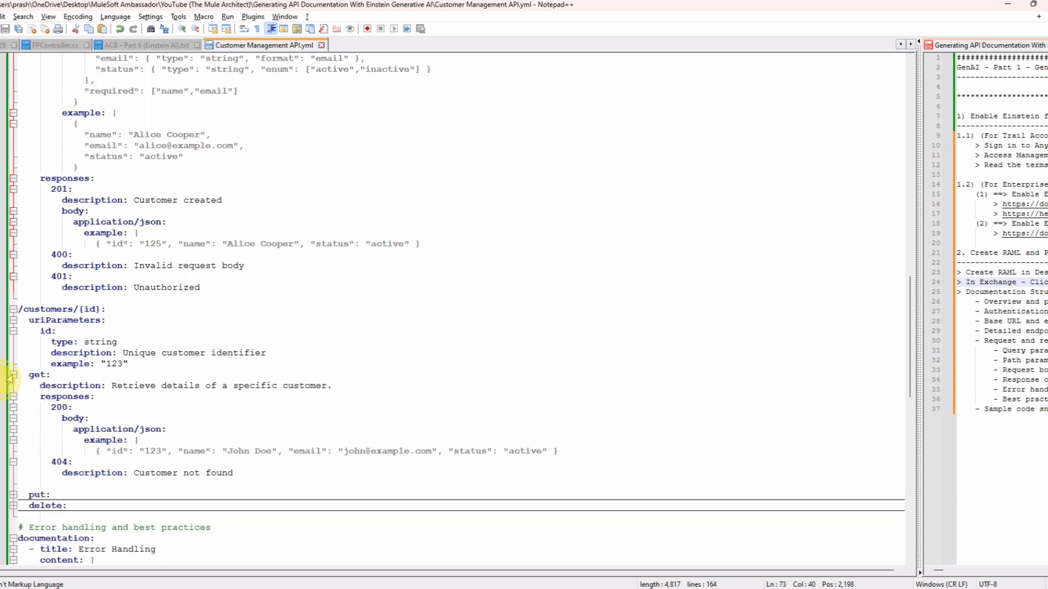
pyautogui.doubleClick(90, 309)
pyautogui.scroll(-4, 54, 377)
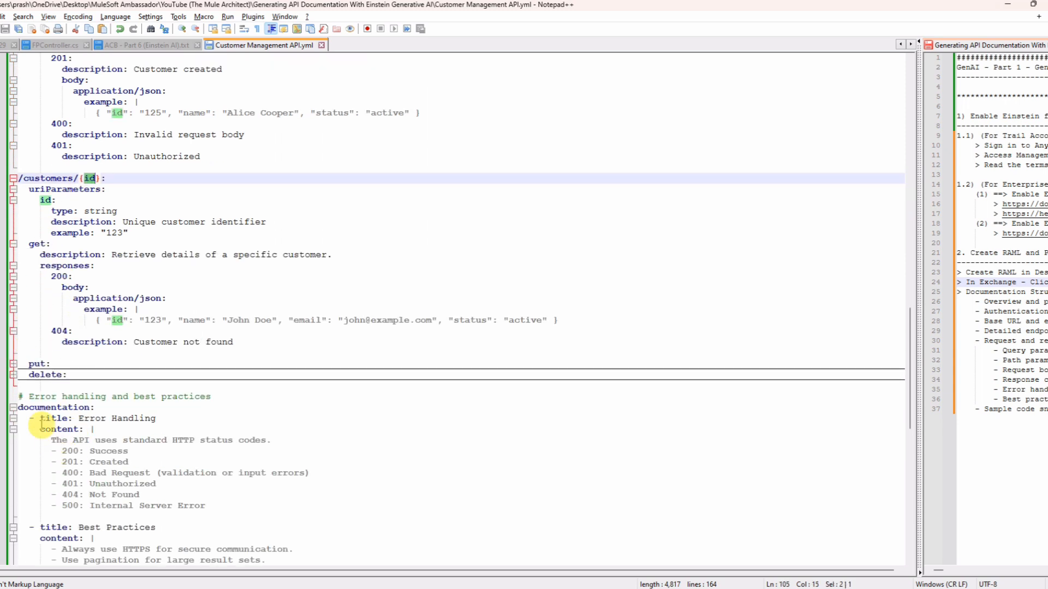
# Step: Expand the put and delete methods under /customers/{id} and look over the resource's full definition
pyautogui.click(12, 364)
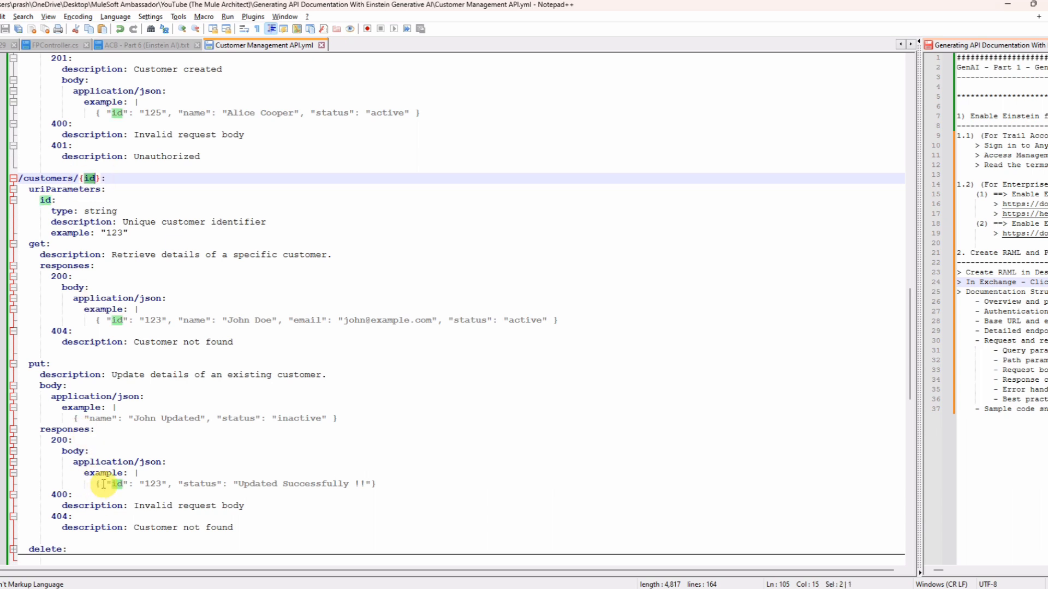
pyautogui.scroll(-3, 98, 486)
pyautogui.scroll(-5, 106, 484)
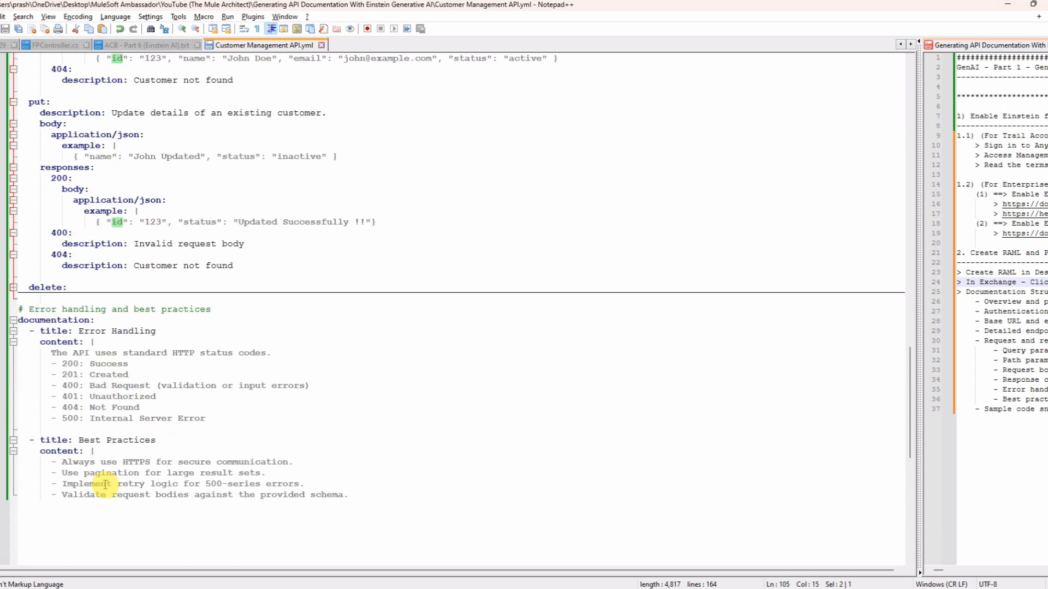
pyautogui.click(13, 288)
pyautogui.scroll(7, 402, 403)
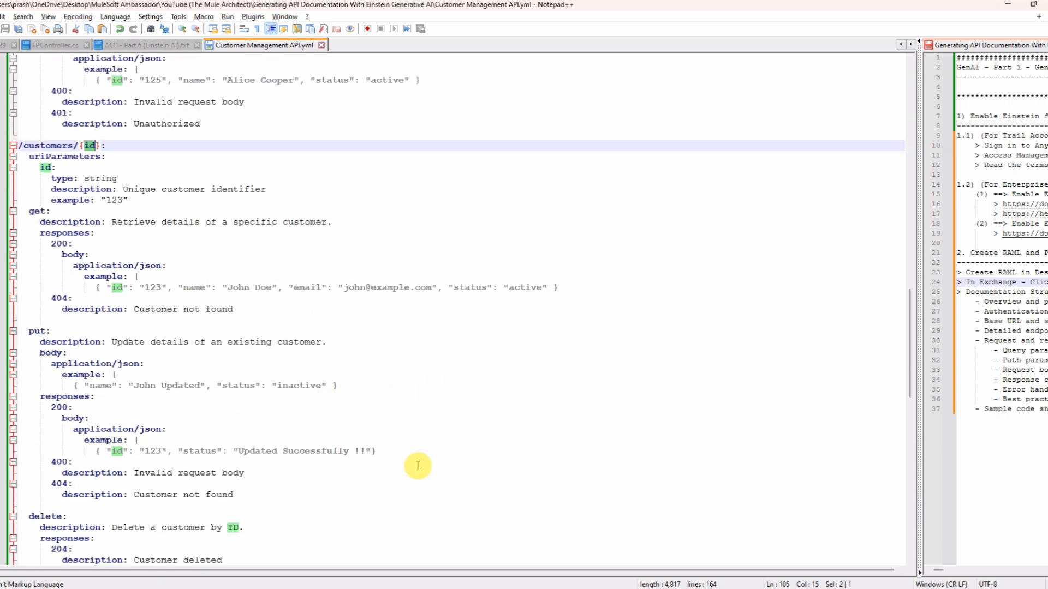
pyautogui.scroll(5, 417, 464)
pyautogui.click(403, 374)
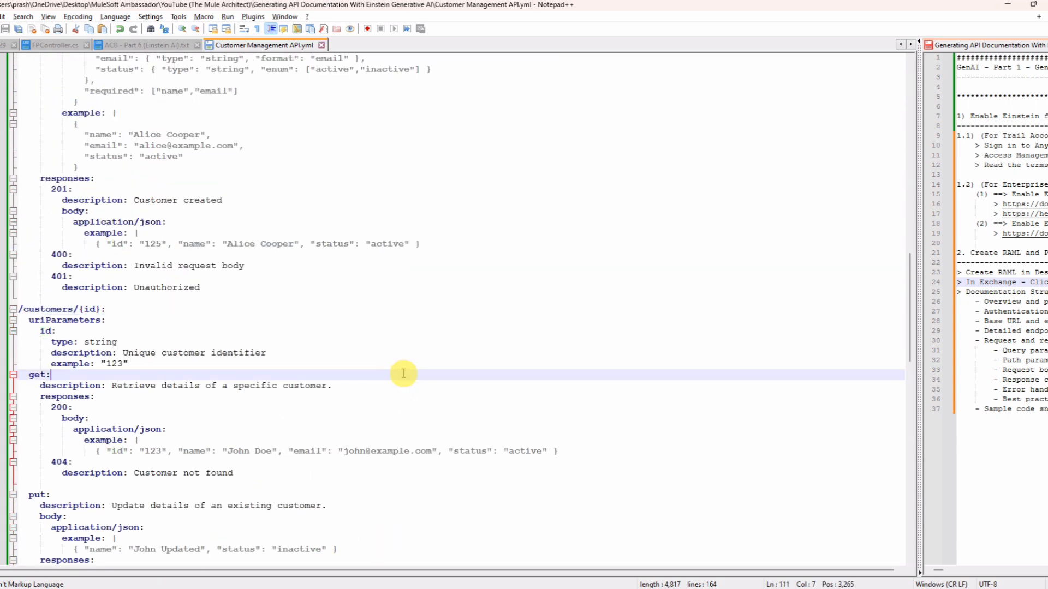
# Step: Copy the entire RAML definition and create an API specification project named Customer Management API in Design Center using RAML 1.0
pyautogui.hotkey('ctrl', 'a')
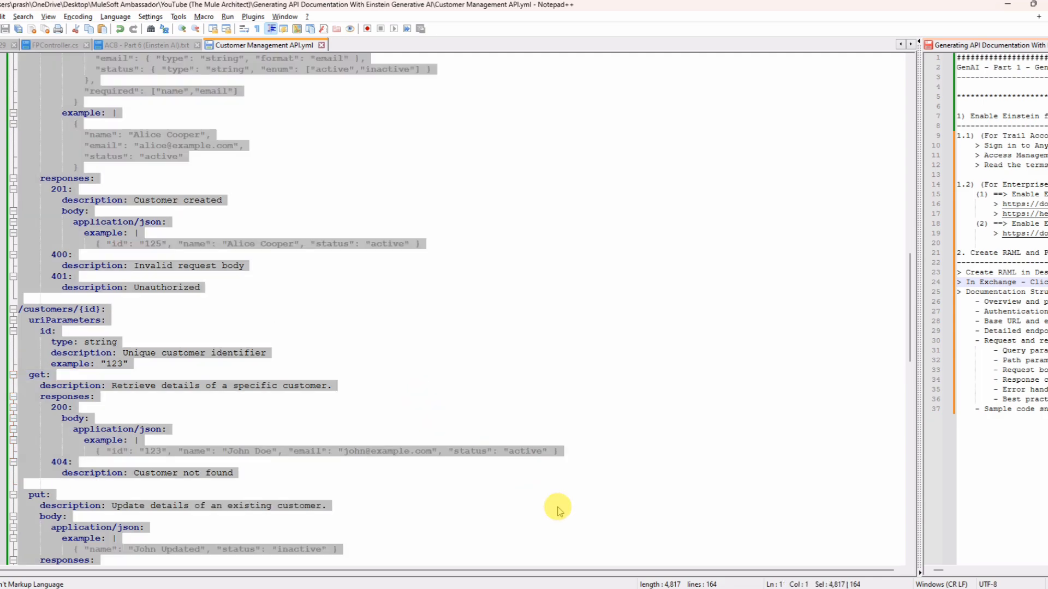
pyautogui.click(631, 588)
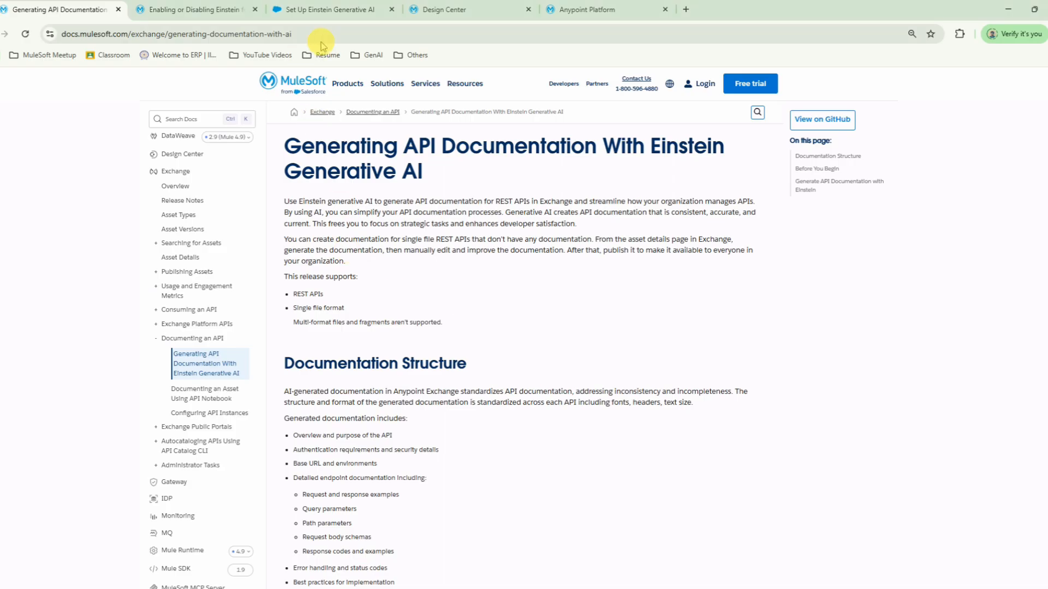
pyautogui.click(458, 10)
pyautogui.click(30, 117)
pyautogui.click(63, 156)
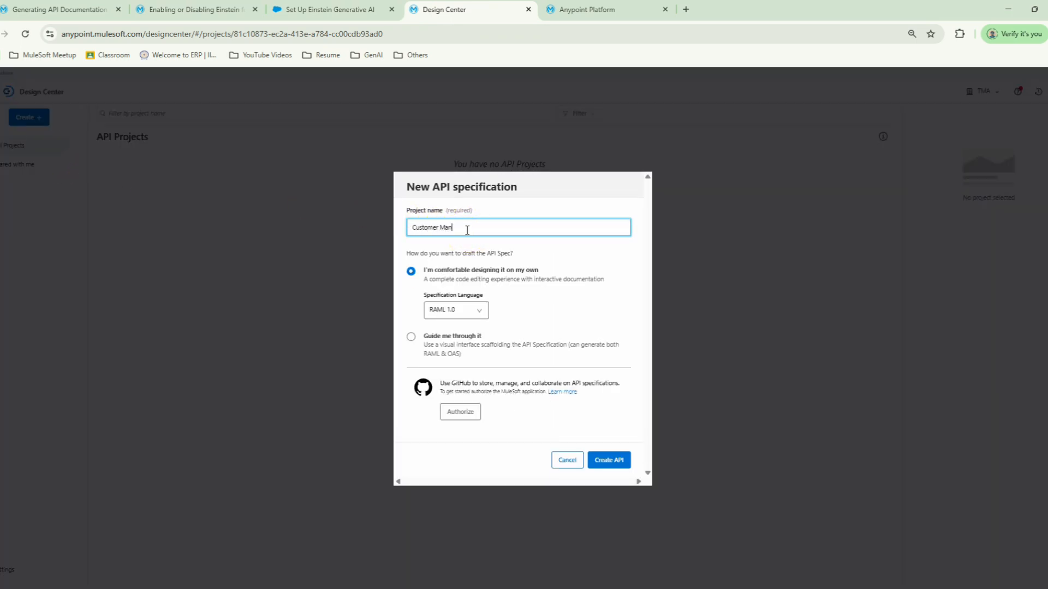
pyautogui.click(610, 460)
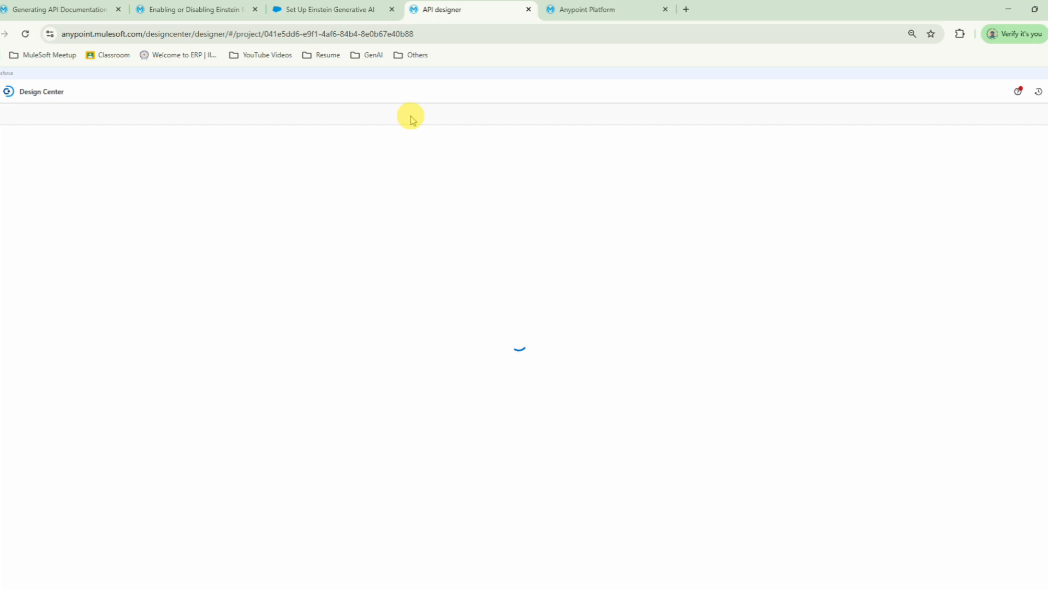
# Step: Replace the entire content of the root file customer-management-api.raml with the copied RAML definition
pyautogui.click(407, 173)
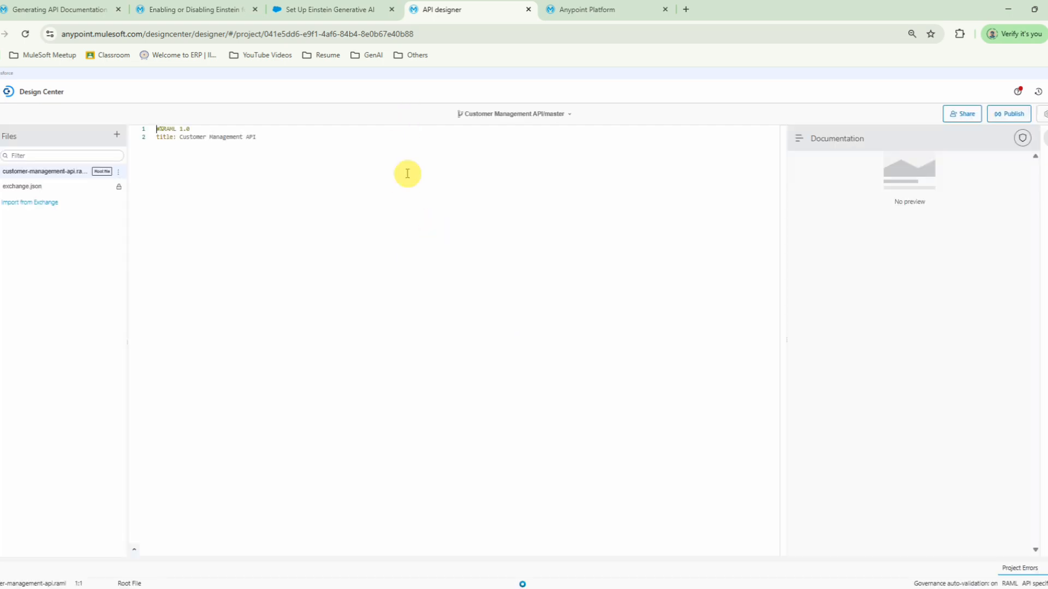
pyautogui.click(407, 173)
pyautogui.hotkey('ctrl', 'a')
pyautogui.hotkey('ctrl', 'v')
pyautogui.hotkey('ctrl', 'a')
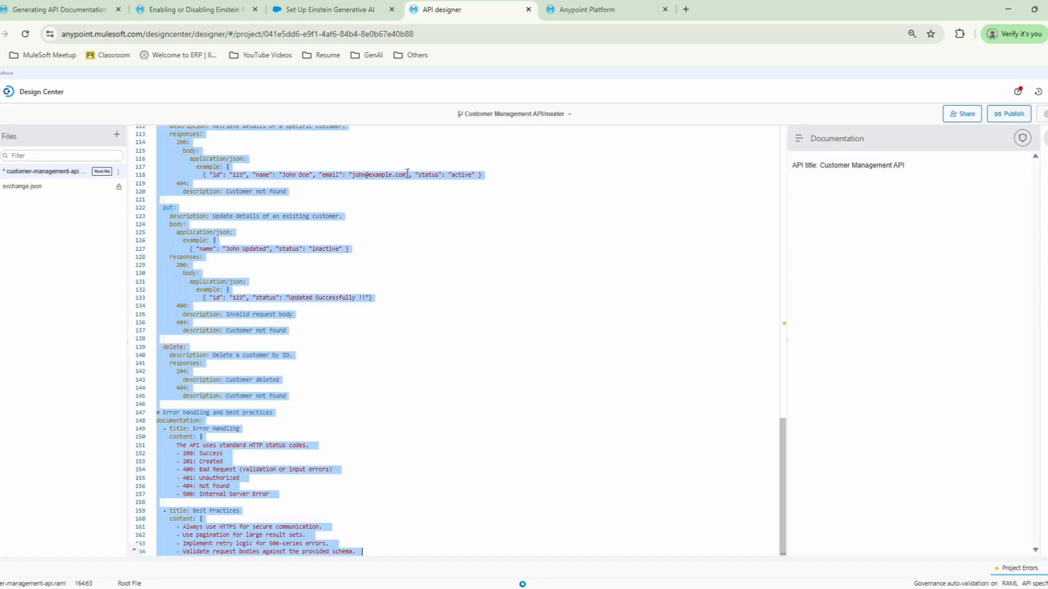
pyautogui.click(407, 174)
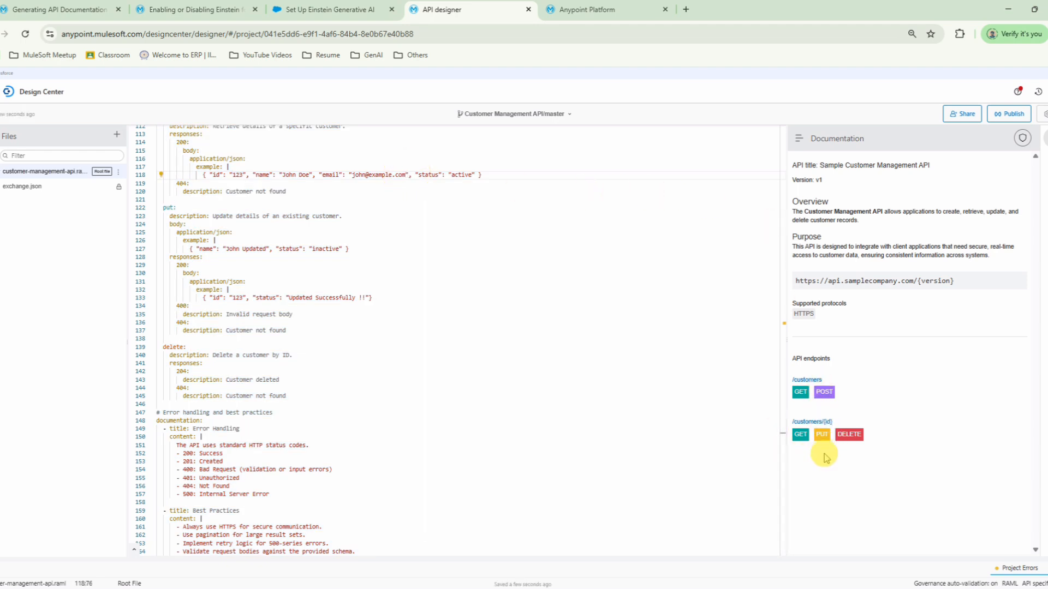
# Step: Open the request console for the PUT method of /customers/{id} with Mocking Service as the server
pyautogui.click(824, 434)
pyautogui.click(999, 177)
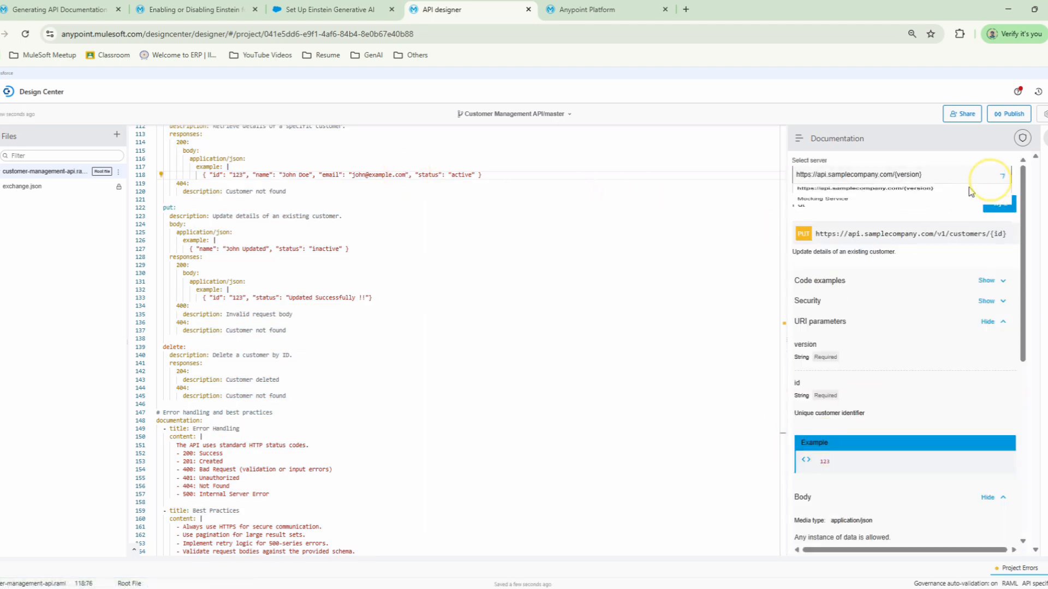
pyautogui.click(1001, 213)
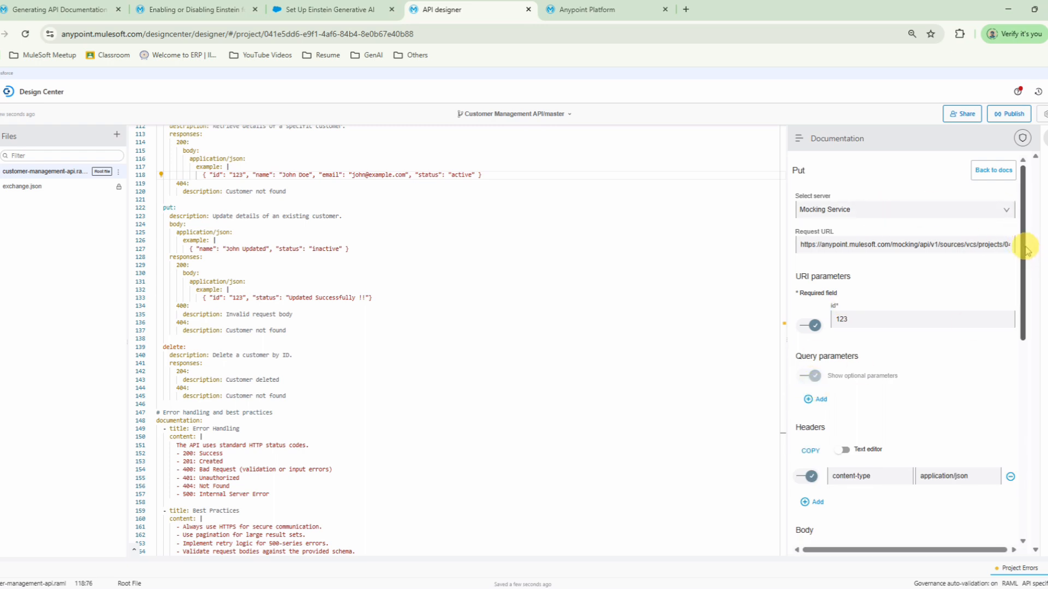
pyautogui.moveTo(906, 319); pyautogui.dragTo(785, 319)
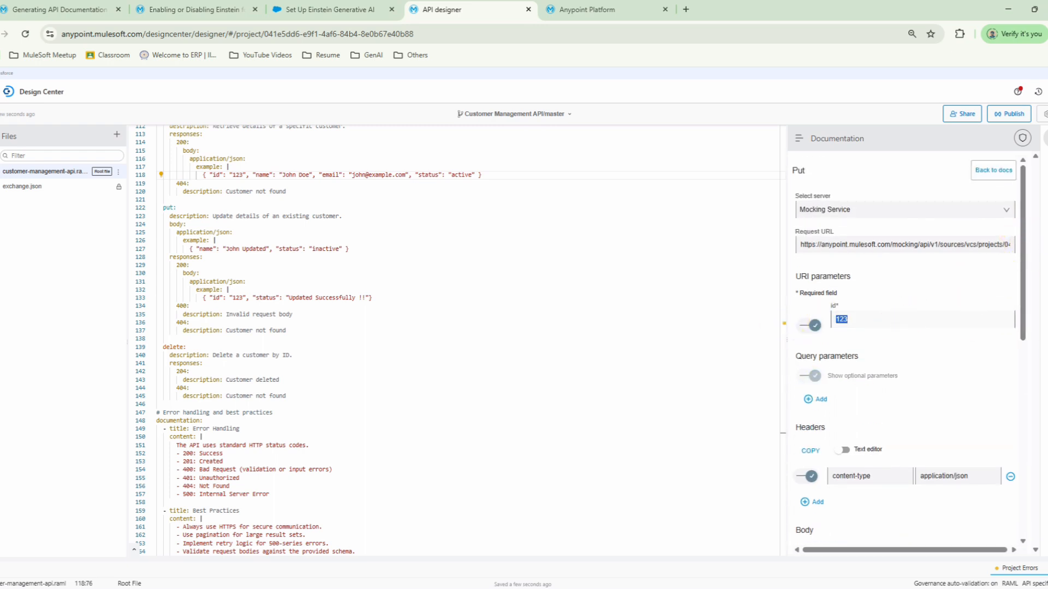
# Step: Delete the end of the JSON request body, starting partway through the name value
pyautogui.moveTo(1023, 229); pyautogui.dragTo(1030, 372)
pyautogui.moveTo(863, 276); pyautogui.dragTo(973, 276)
pyautogui.press('BackSpace')
# Step: Enter the client ID and client secret in the request's OAuth 2.0 credentials
pyautogui.moveTo(1026, 339); pyautogui.dragTo(1028, 362)
pyautogui.click(879, 318)
pyautogui.write('••••••')
pyautogui.click(832, 350)
pyautogui.write('•••••••')
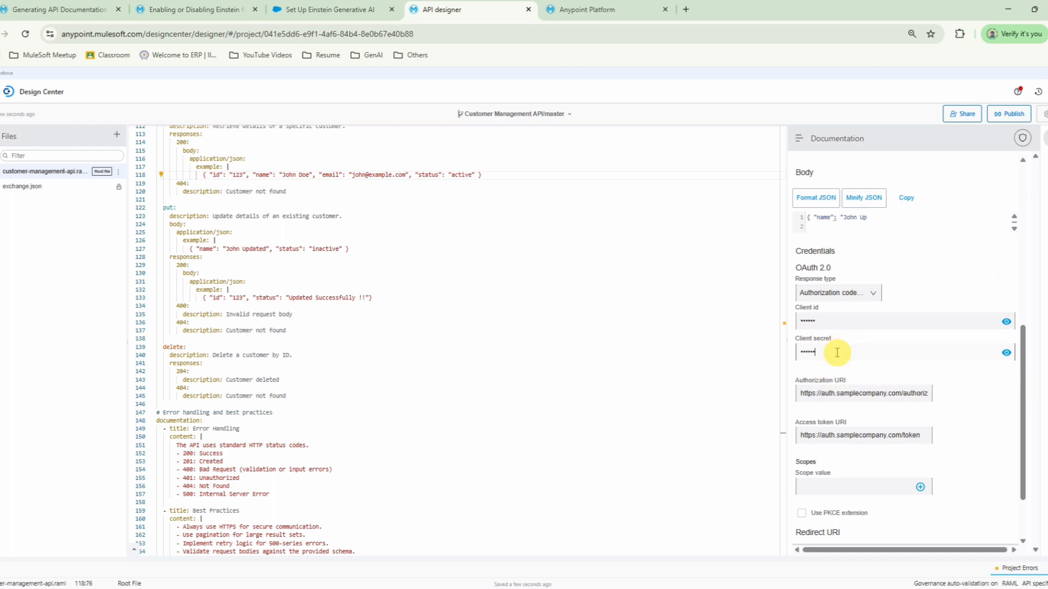
# Step: Set the OAuth scope value to write and send the PUT request
pyautogui.moveTo(1022, 367); pyautogui.dragTo(1023, 407)
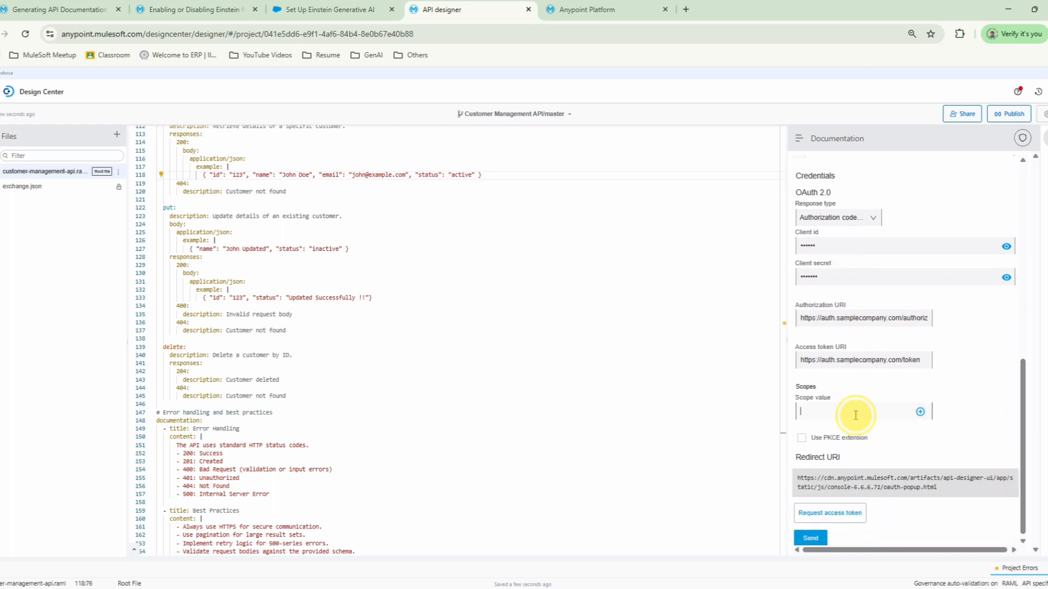
pyautogui.write('write')
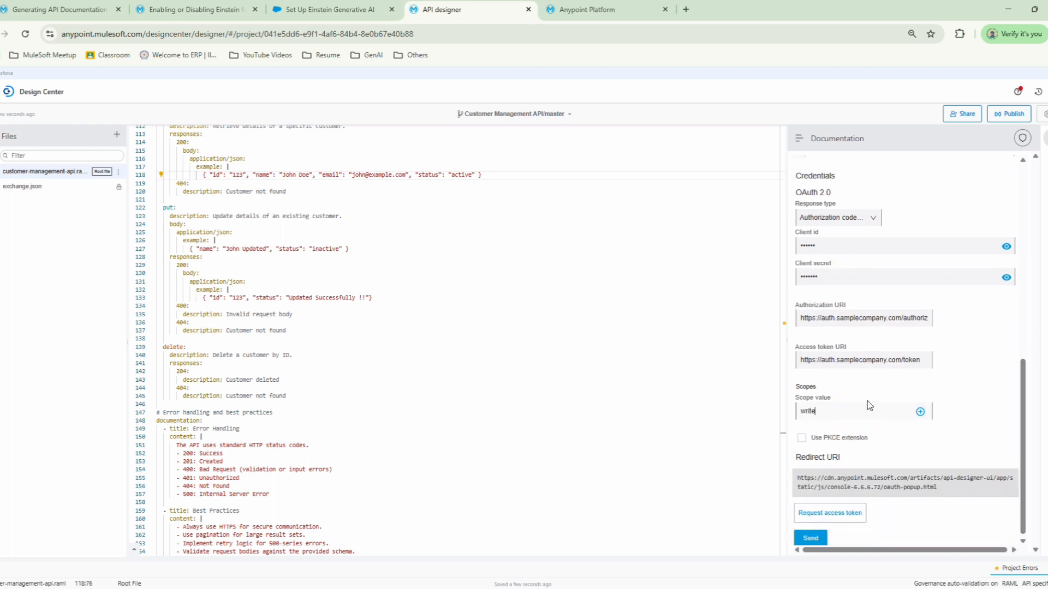
pyautogui.click(810, 538)
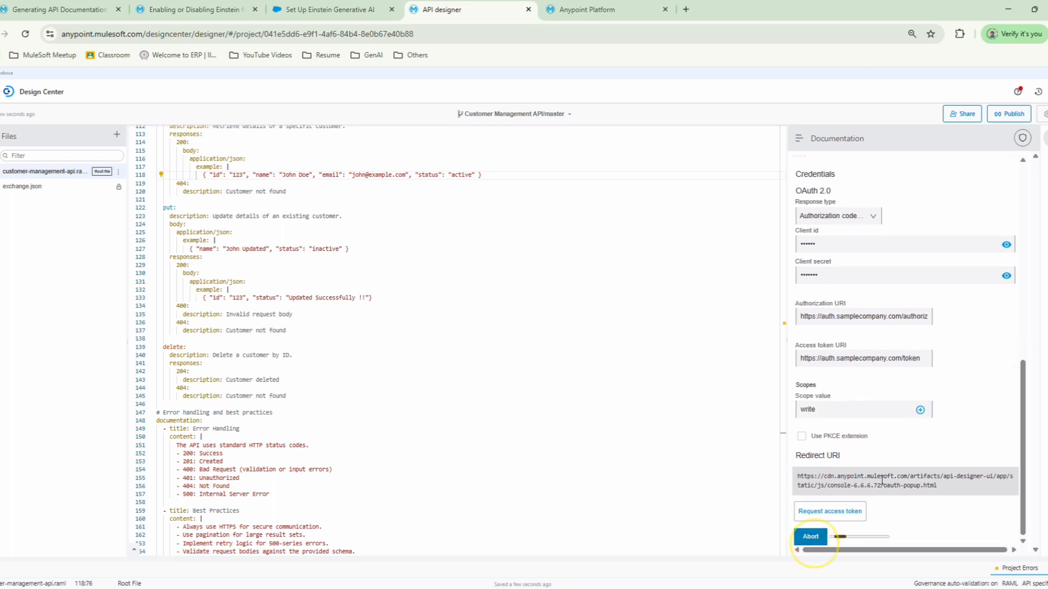
pyautogui.moveTo(1022, 426); pyautogui.dragTo(1023, 529)
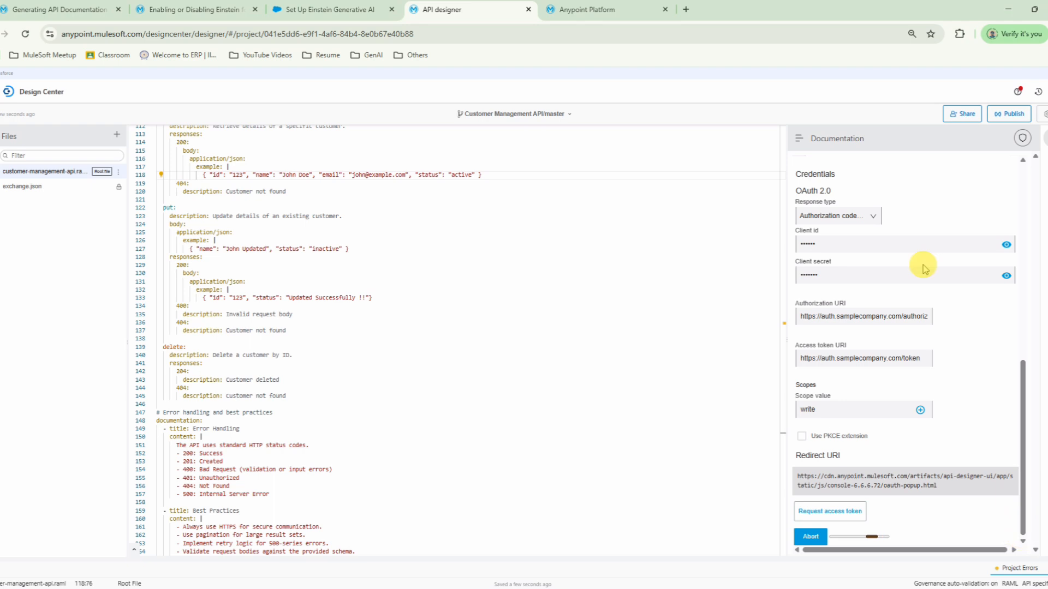
# Step: Undo the deletion in the JSON request body to restore the full name and status example
pyautogui.moveTo(1023, 441); pyautogui.dragTo(1029, 358)
pyautogui.click(903, 315)
pyautogui.scroll(3, 902, 319)
pyautogui.scroll(-2, 889, 354)
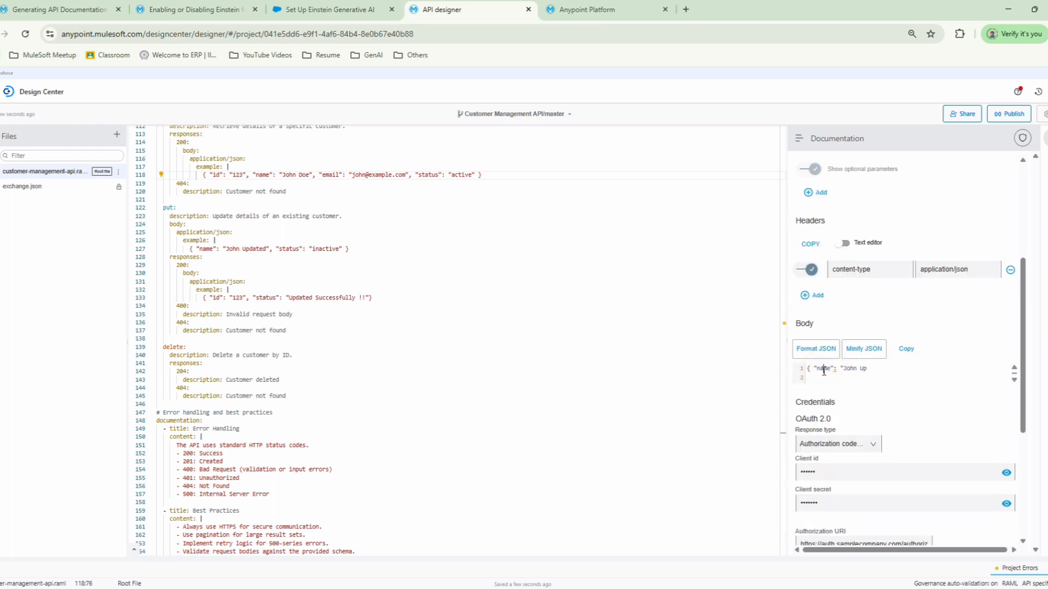
pyautogui.hotkey('ctrl', 'z')
pyautogui.click(899, 372)
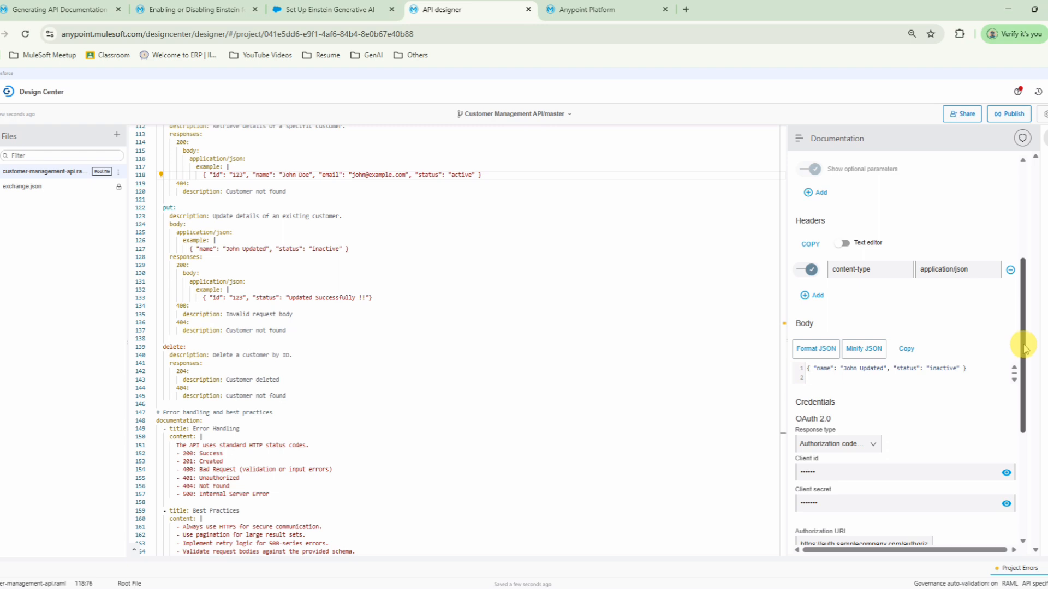
# Step: Send the PUT request again and examine the returned response body
pyautogui.moveTo(1024, 349); pyautogui.dragTo(1022, 509)
pyautogui.click(809, 535)
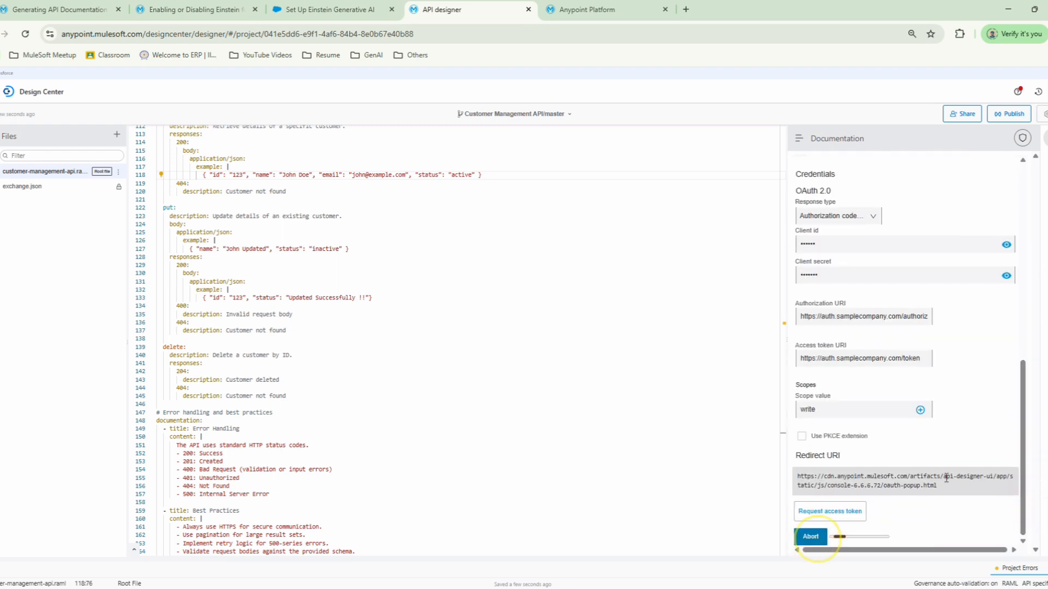
pyautogui.moveTo(1024, 397); pyautogui.dragTo(1026, 469)
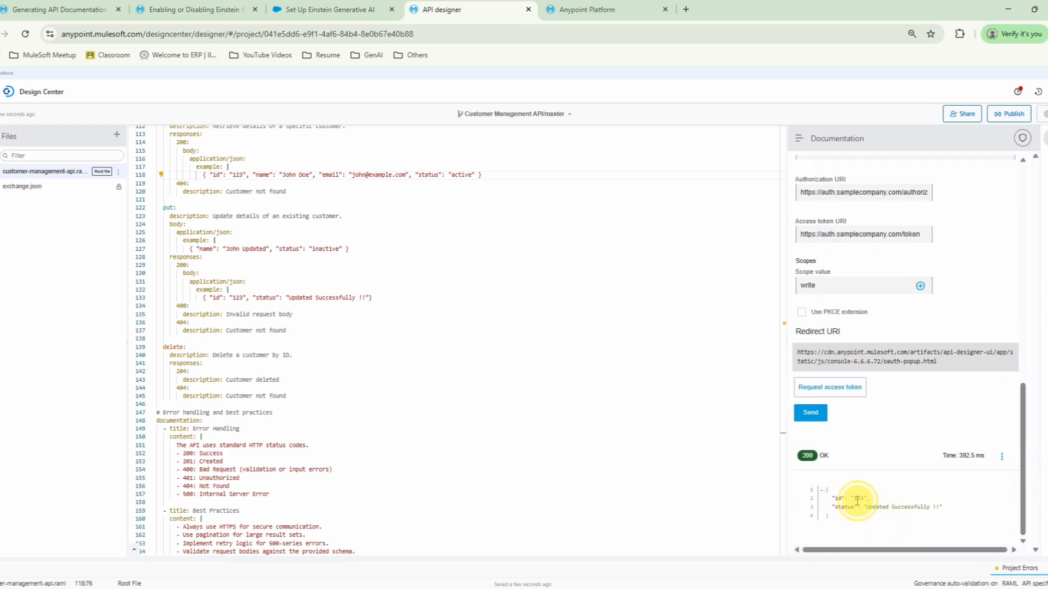
pyautogui.moveTo(877, 522); pyautogui.dragTo(723, 173)
# Step: Try to publish the API to Exchange as asset version 1.0.0 with API version v1 and the Stable lifecycle state
pyautogui.click(1009, 113)
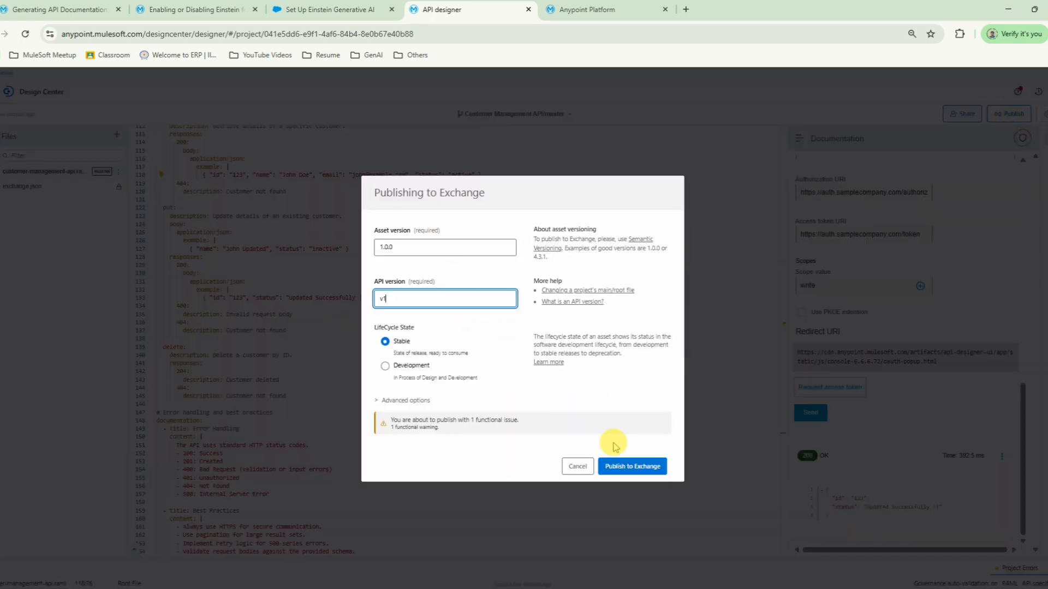
pyautogui.click(634, 468)
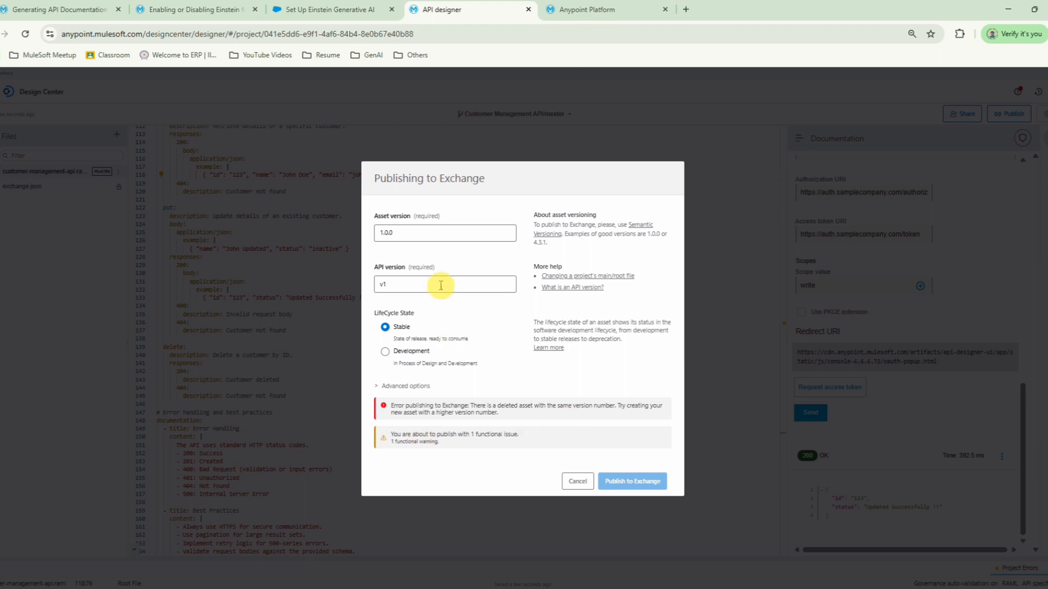
# Step: Change the asset version to 1.0.3 and publish the API to Exchange
pyautogui.click(441, 233)
pyautogui.press('BackSpace')
pyautogui.press('BackSpace')
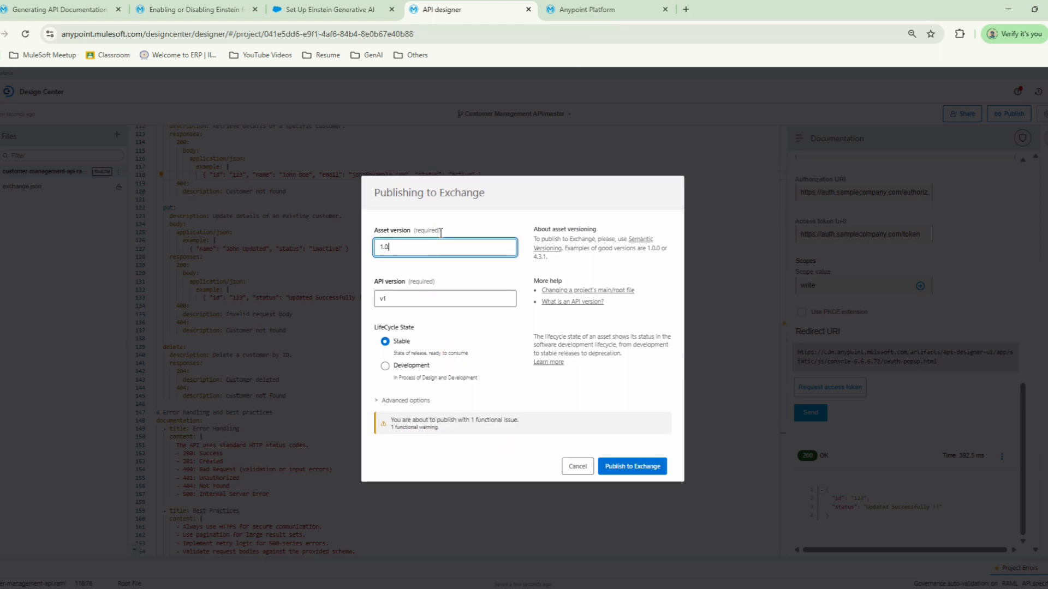
pyautogui.click(640, 468)
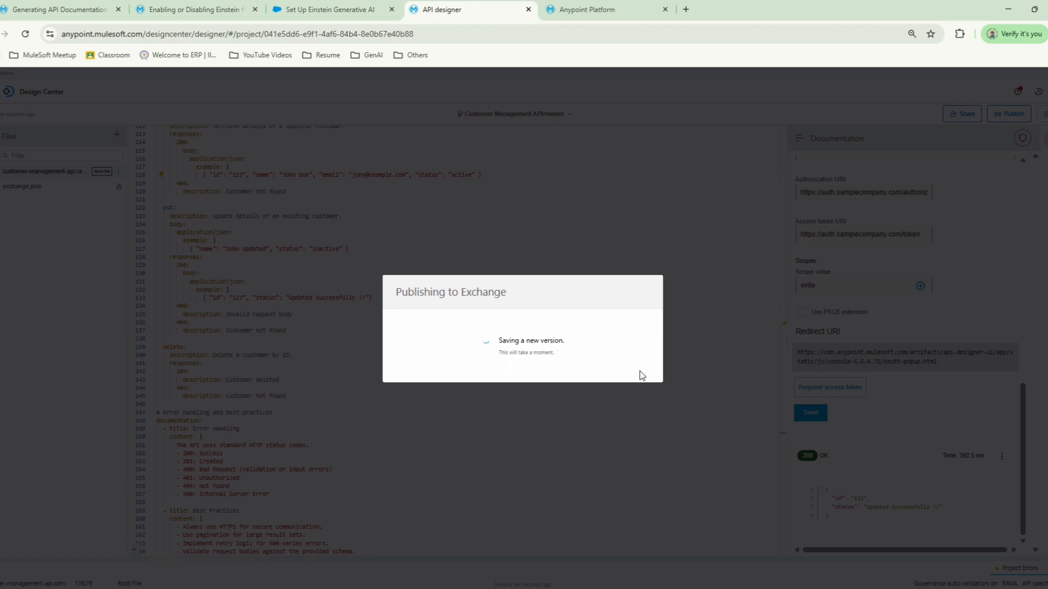
pyautogui.click(604, 353)
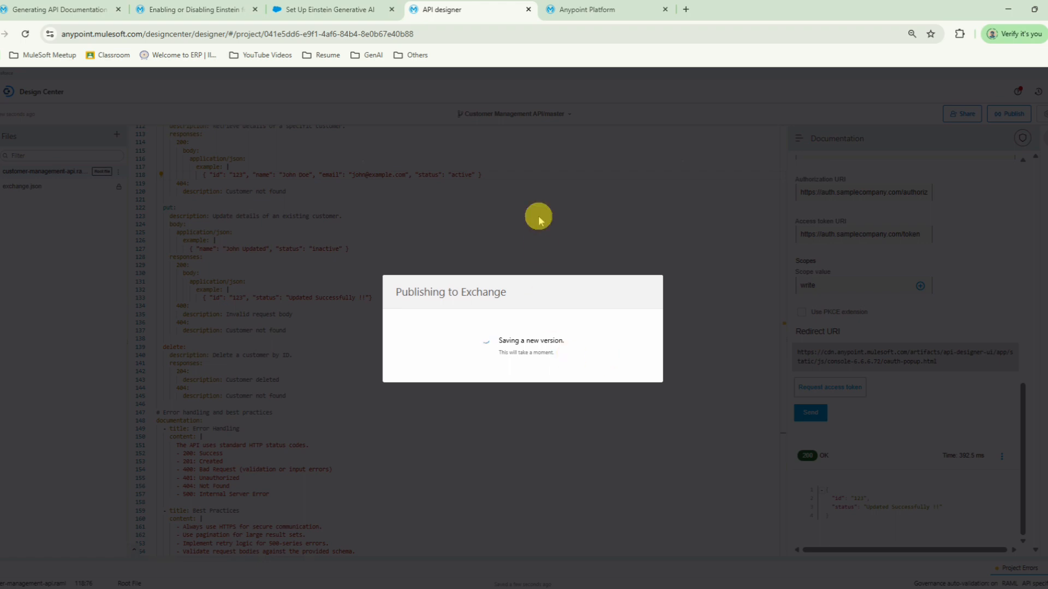
# Step: Switch to Exchange and refresh the TMA (root) asset list to look for the published API
pyautogui.click(592, 11)
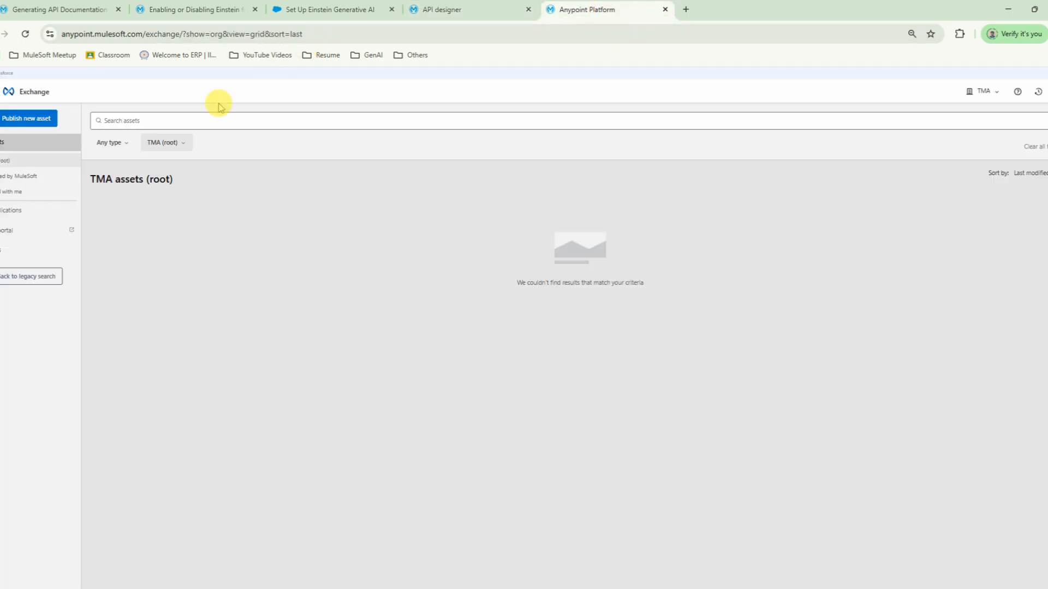
pyautogui.click(4, 176)
pyautogui.click(4, 161)
pyautogui.click(474, 13)
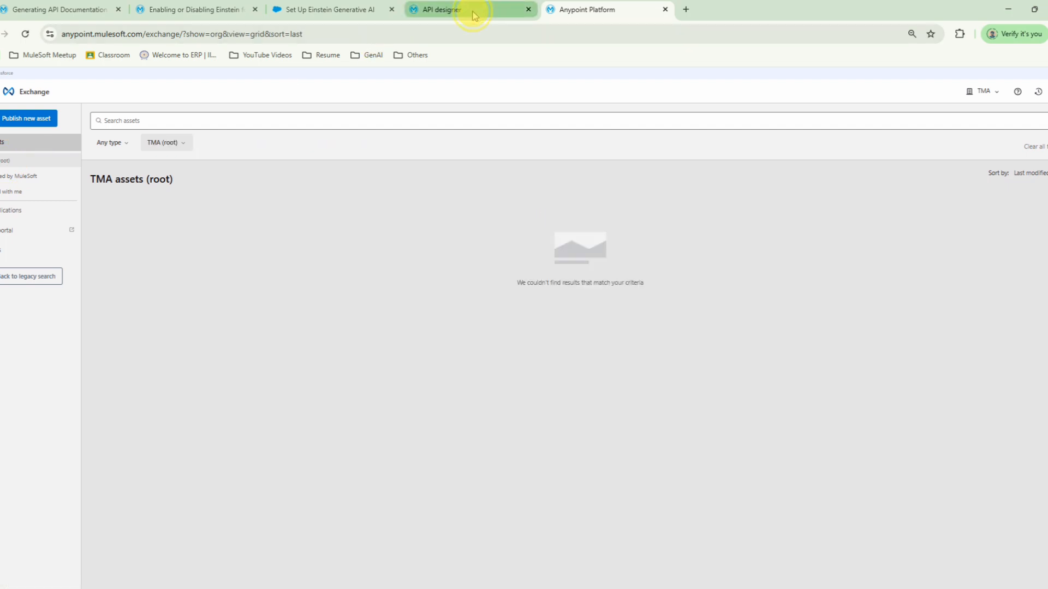
pyautogui.click(591, 11)
pyautogui.click(4, 176)
pyautogui.click(4, 162)
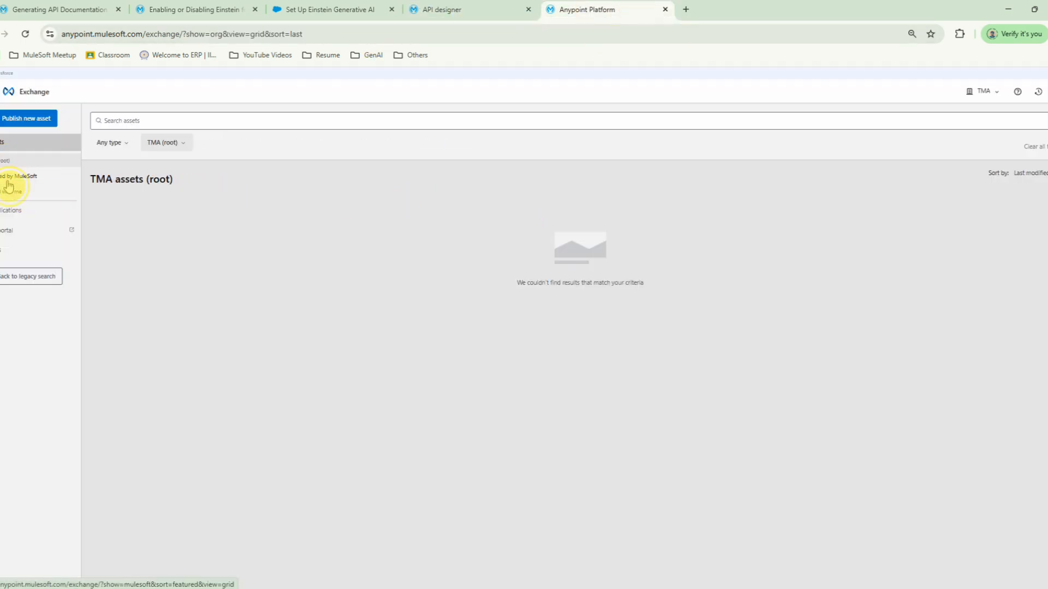
pyautogui.click(4, 175)
pyautogui.click(4, 162)
# Step: Try to open the Customer Management API asset in Exchange and go back to the asset list
pyautogui.click(142, 245)
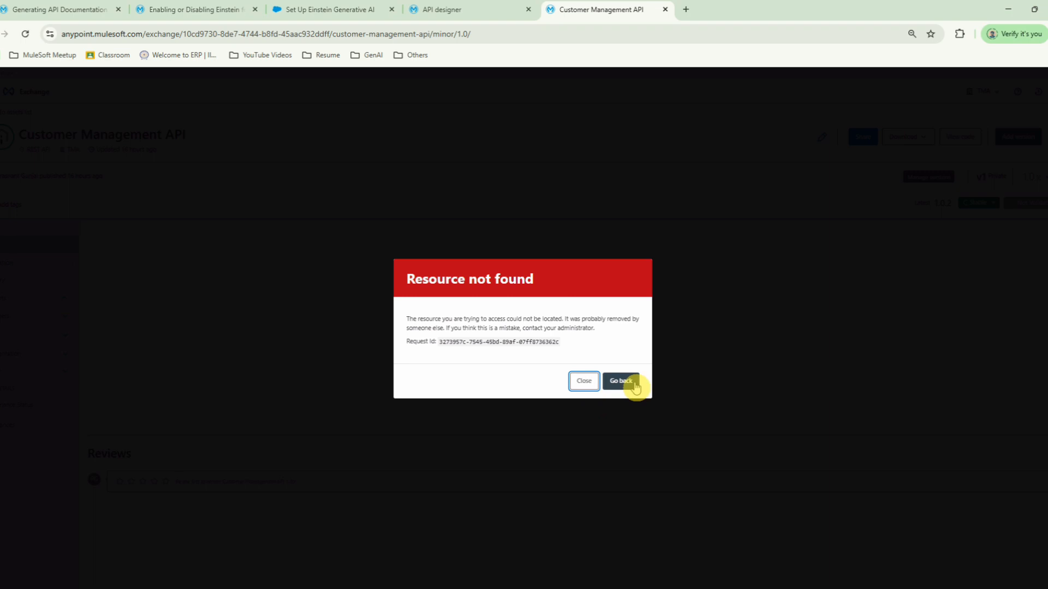
pyautogui.click(627, 382)
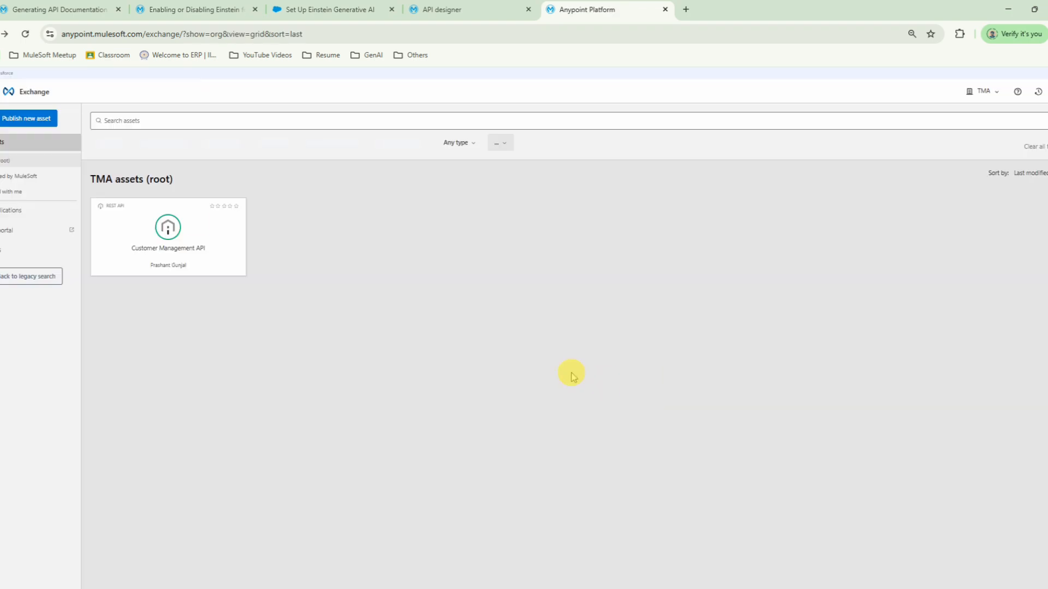
pyautogui.click(175, 250)
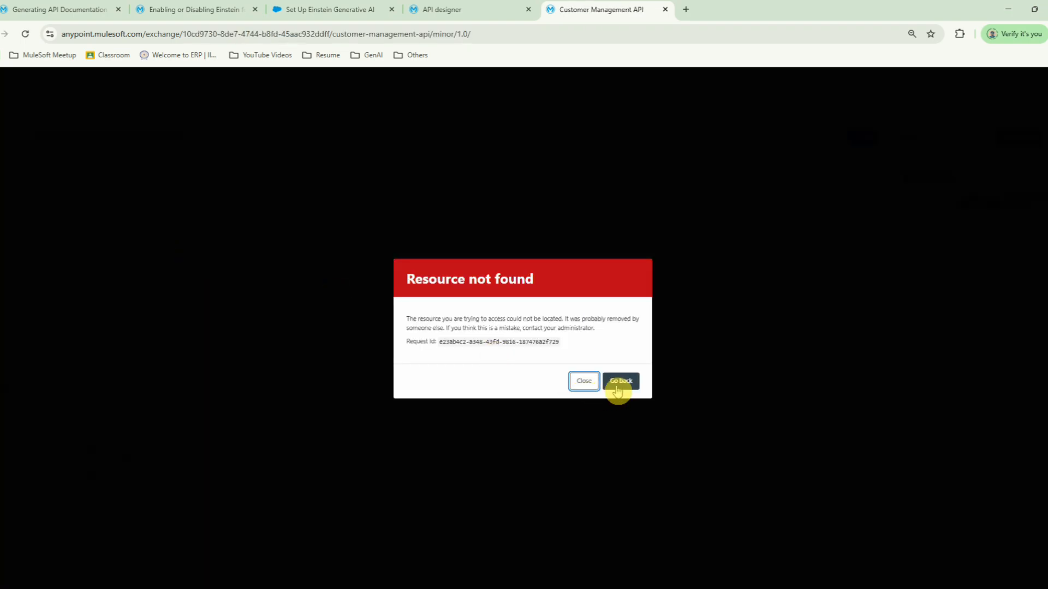
pyautogui.click(618, 382)
# Step: Return to the TMA (root) assets in Exchange and reload the list
pyautogui.click(18, 175)
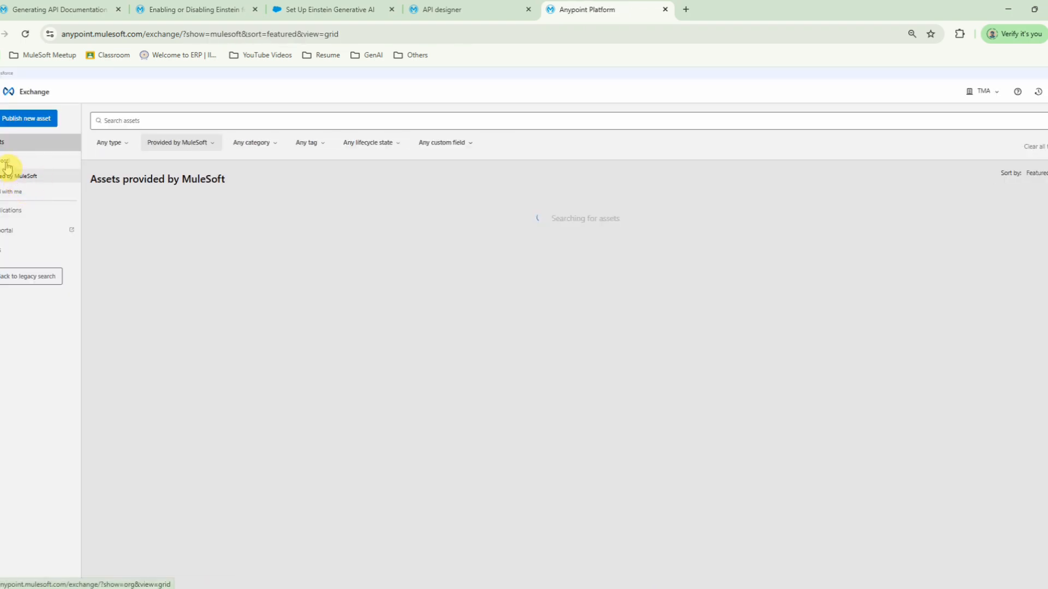
pyautogui.click(6, 164)
pyautogui.click(26, 34)
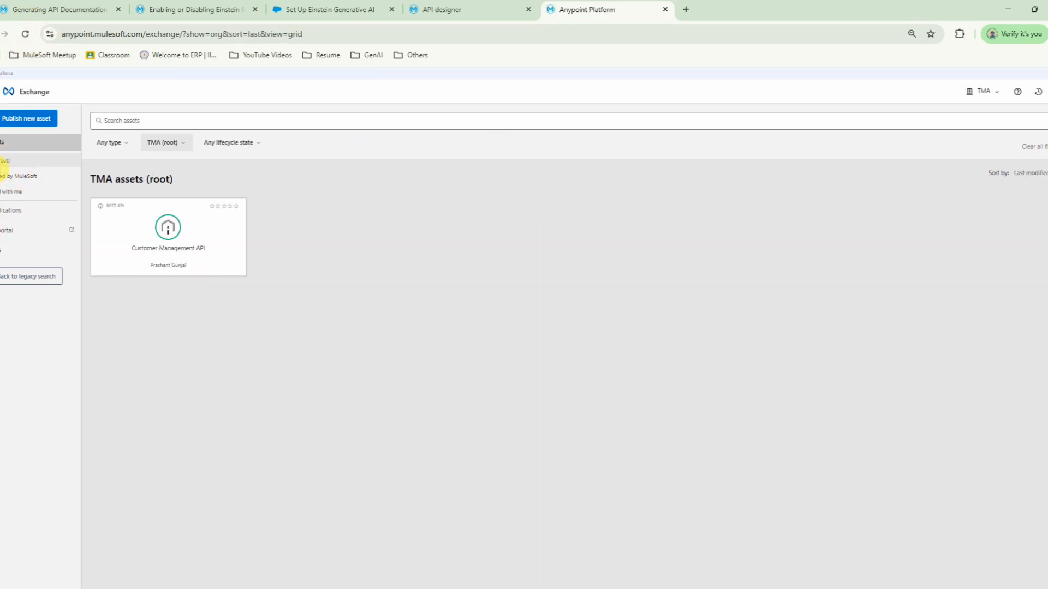
# Step: Open the Customer Management API asset, check when it was updated, and generate its documentation using AI
pyautogui.click(164, 233)
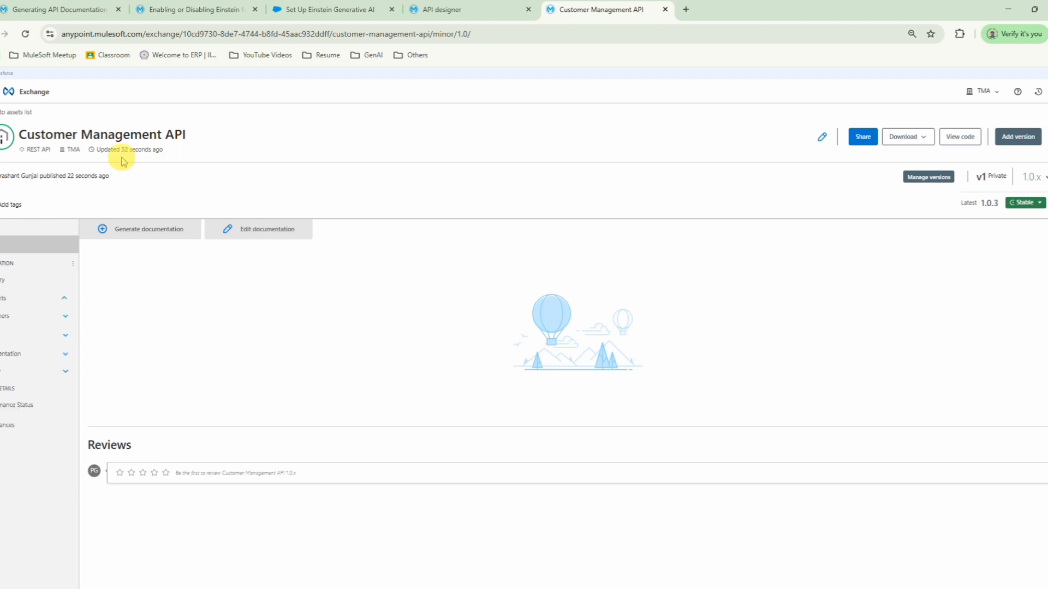
pyautogui.moveTo(93, 149); pyautogui.dragTo(187, 147)
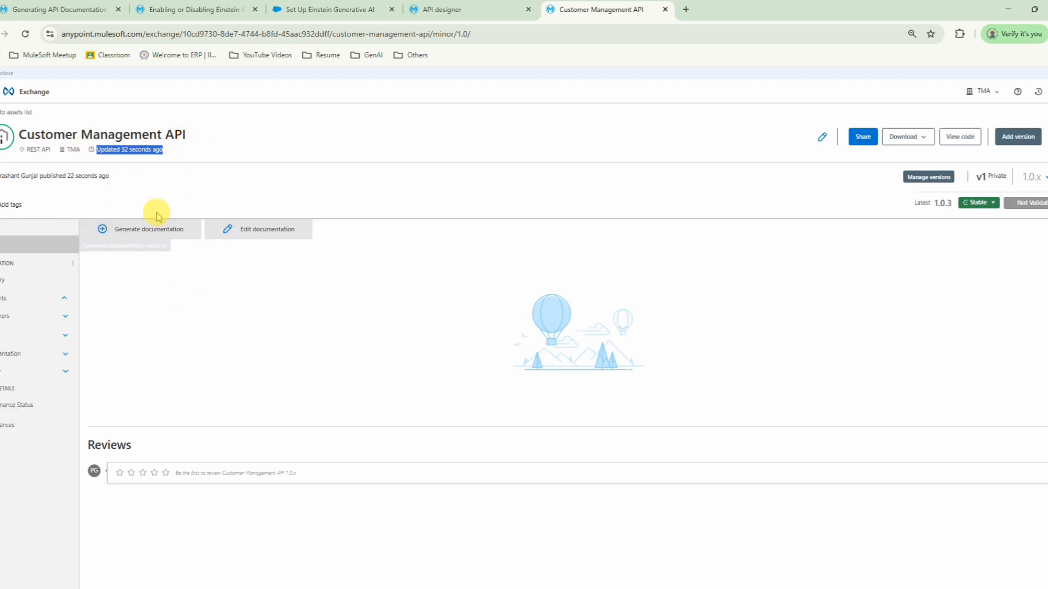
pyautogui.click(140, 233)
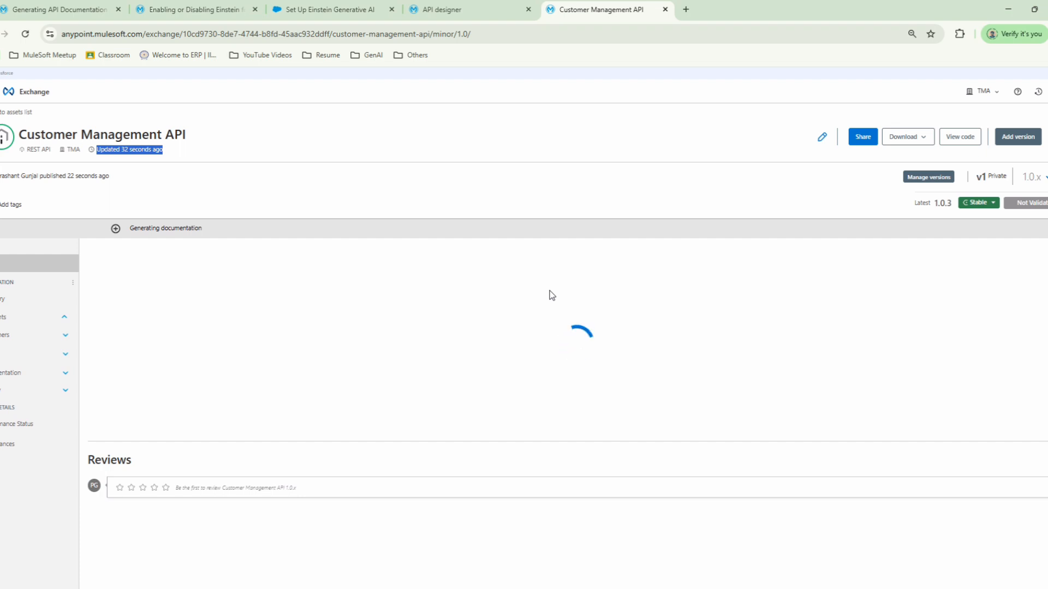
# Step: Switch to the MuleSoft documentation page and review the Documentation Structure items covering overview, authentication, base URL and detailed endpoint documentation
pyautogui.click(47, 11)
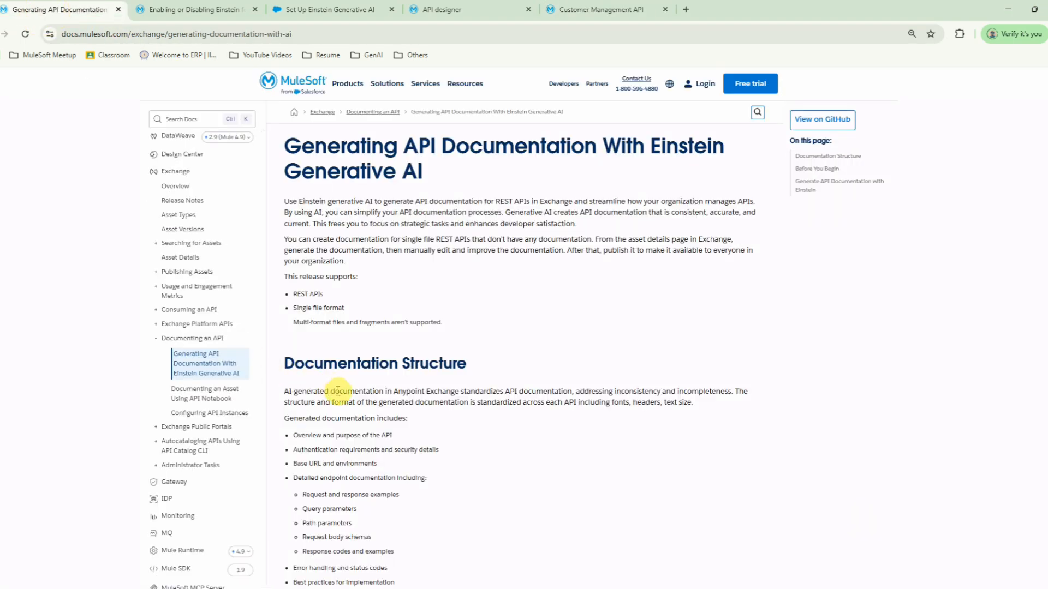
pyautogui.scroll(-3, 334, 390)
pyautogui.moveTo(284, 248); pyautogui.dragTo(409, 402)
pyautogui.click(303, 262)
pyautogui.moveTo(294, 268)
pyautogui.mouseDown()
pyautogui.moveTo(421, 264)
pyautogui.moveTo(293, 278)
pyautogui.mouseUp()
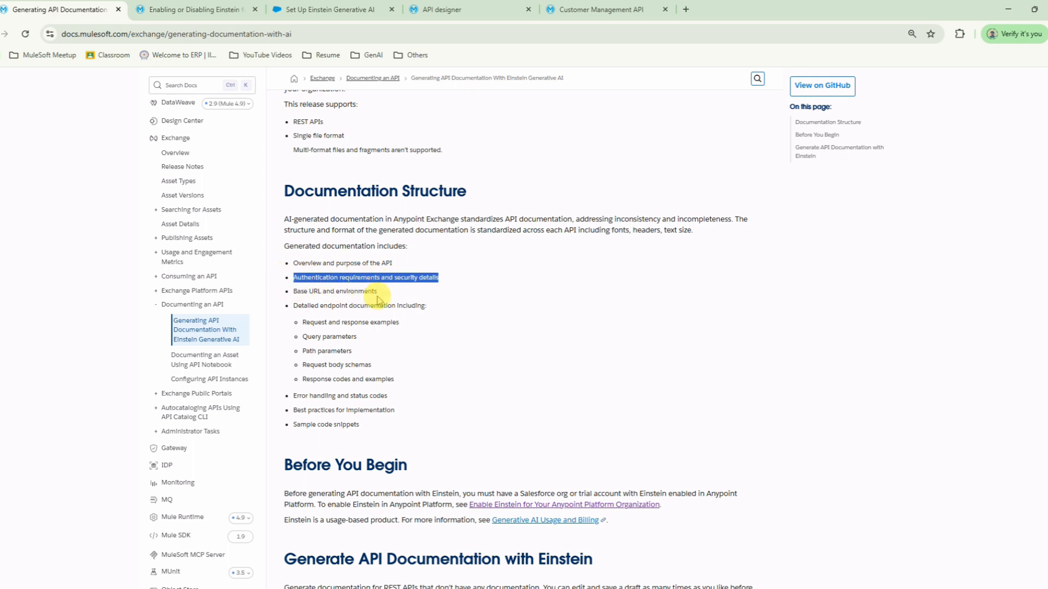
pyautogui.moveTo(295, 296); pyautogui.dragTo(382, 292)
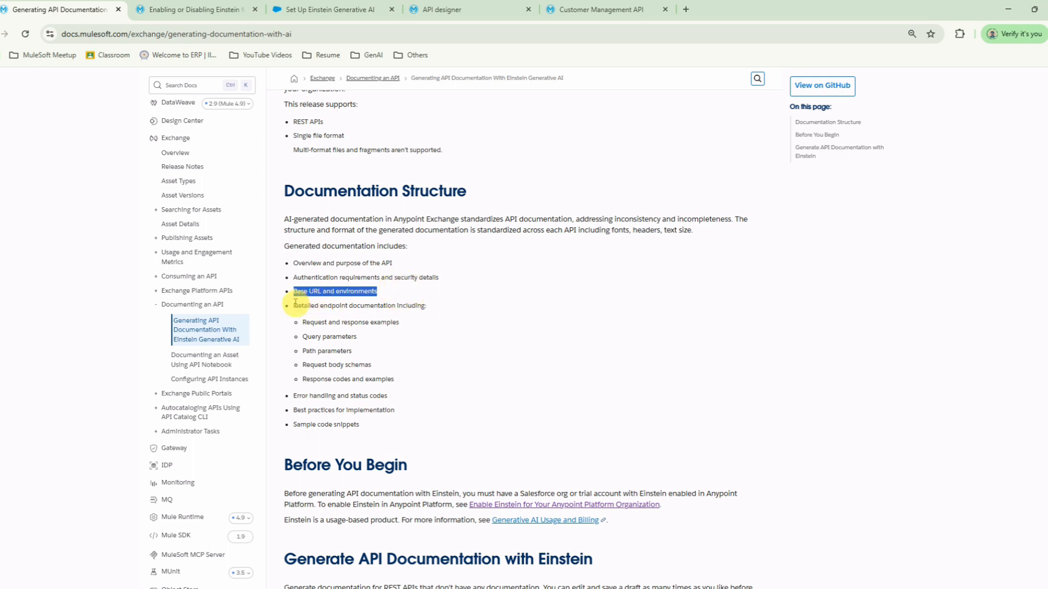
pyautogui.moveTo(295, 303); pyautogui.dragTo(386, 315)
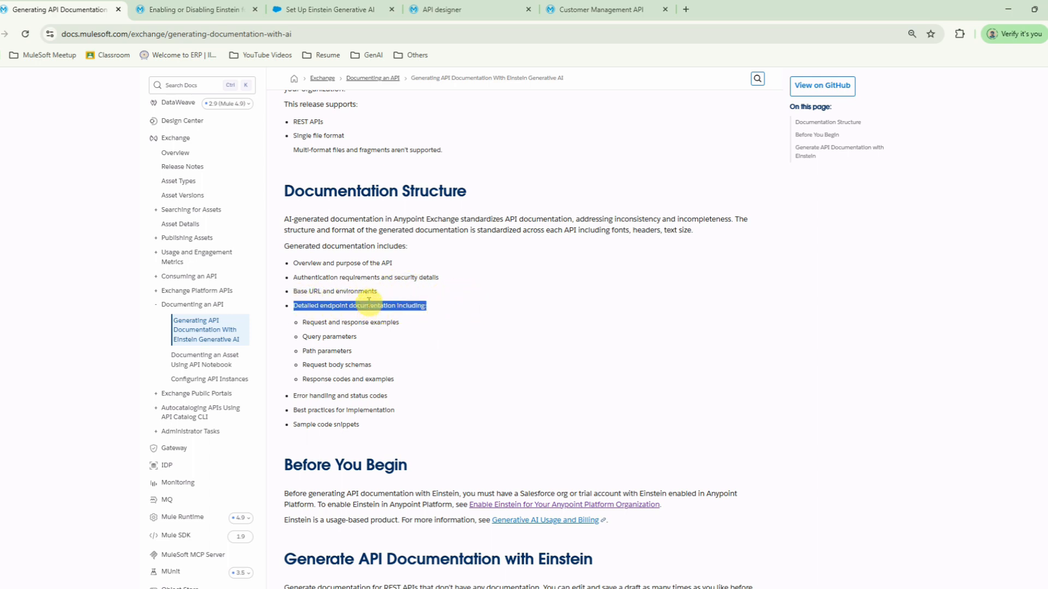
pyautogui.moveTo(304, 322); pyautogui.dragTo(421, 381)
# Step: Review the error handling, best practices and sample code snippet items, highlighting the full list of generated documentation contents
pyautogui.click(295, 398)
pyautogui.moveTo(295, 397); pyautogui.dragTo(417, 396)
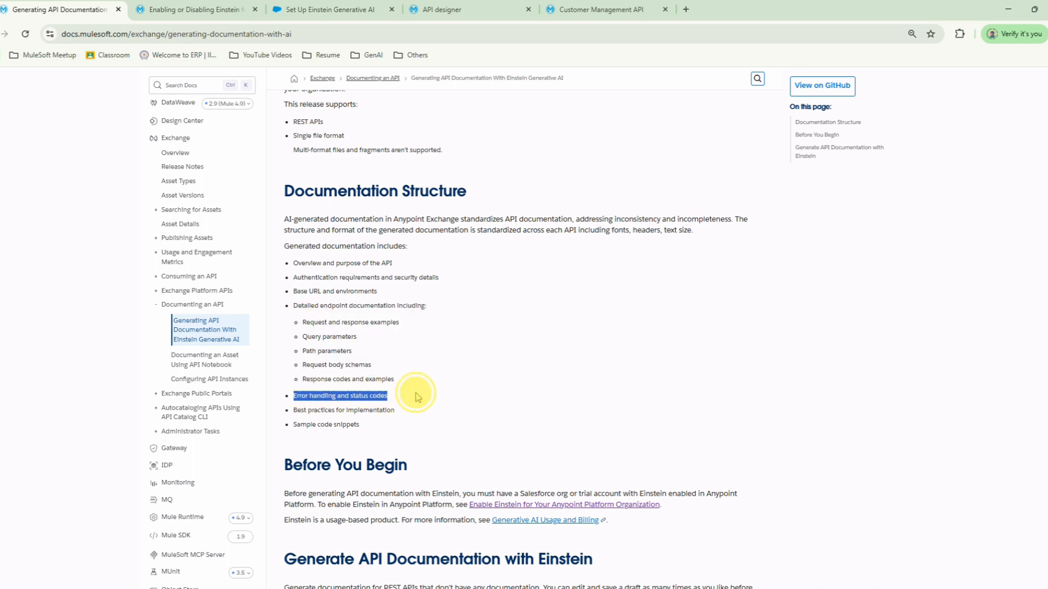
pyautogui.moveTo(297, 411); pyautogui.dragTo(383, 410)
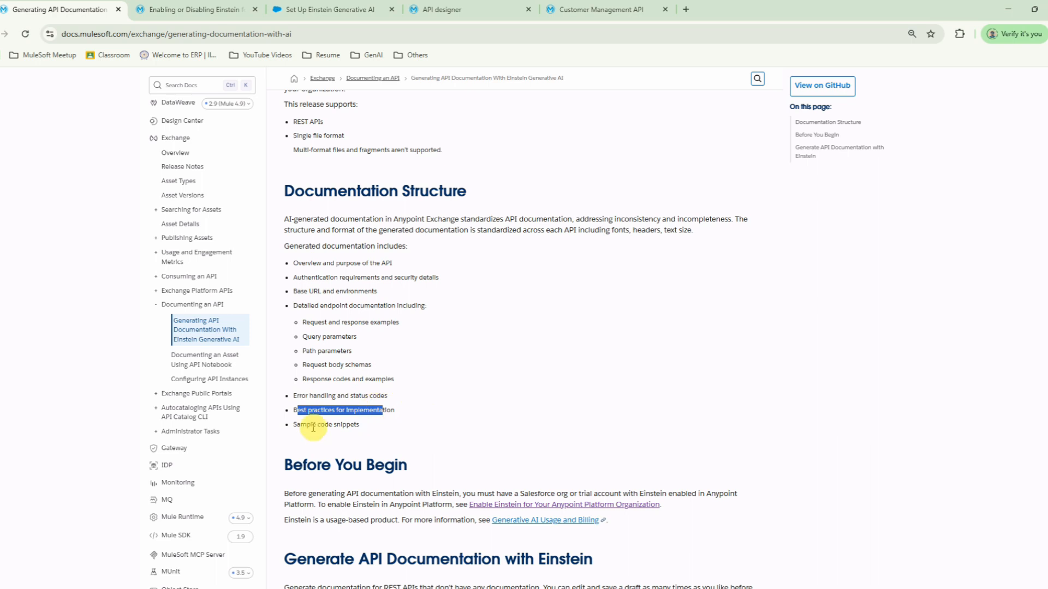
pyautogui.moveTo(299, 424); pyautogui.dragTo(390, 426)
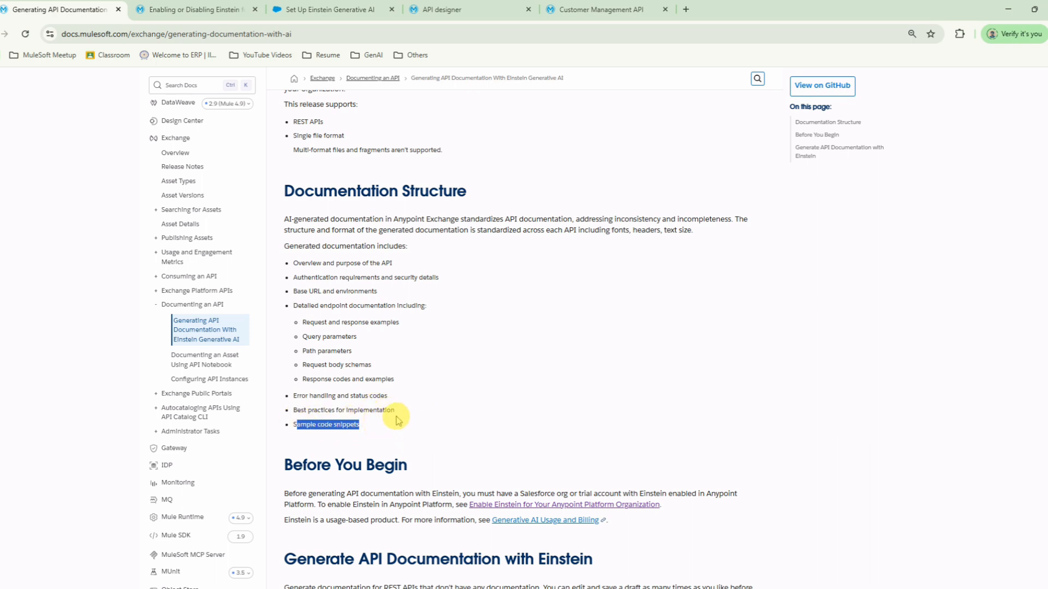
pyautogui.moveTo(294, 263); pyautogui.dragTo(379, 426)
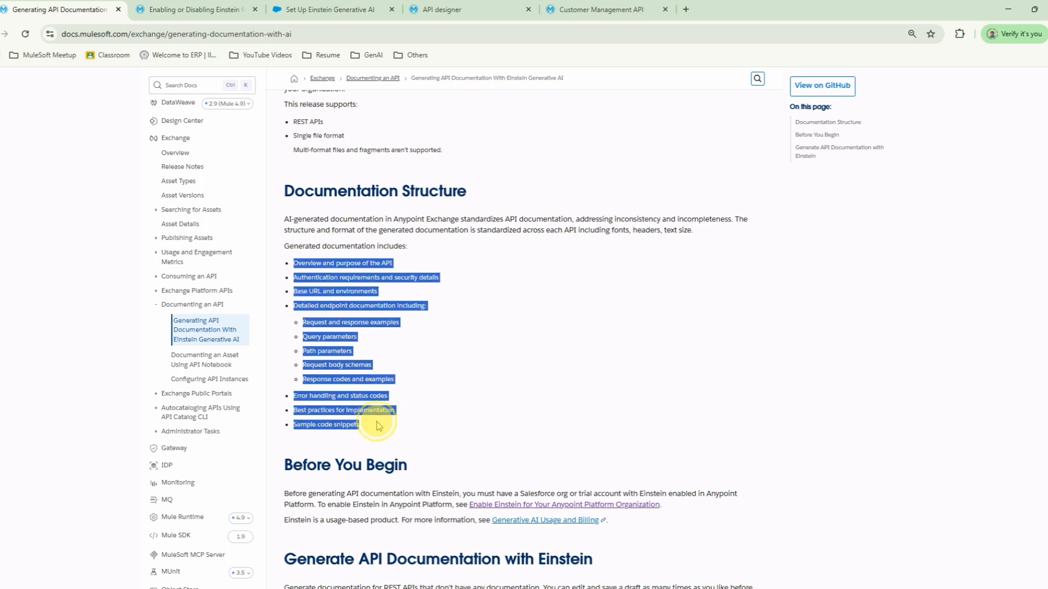
# Step: Return to the Customer Management API asset in Exchange and examine the AI-generated draft's endpoints, error codes, best practices and sample code snippets
pyautogui.click(596, 9)
pyautogui.scroll(-3, 355, 375)
pyautogui.scroll(-2, 540, 338)
pyautogui.scroll(-4, 543, 335)
pyautogui.scroll(-20, 542, 335)
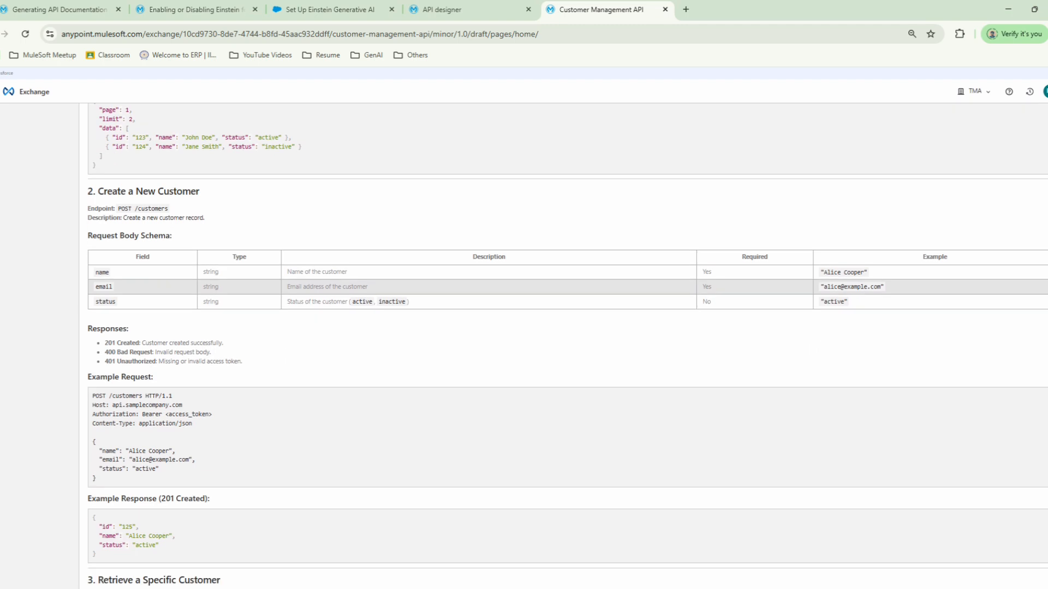
pyautogui.scroll(-10, 568, 346)
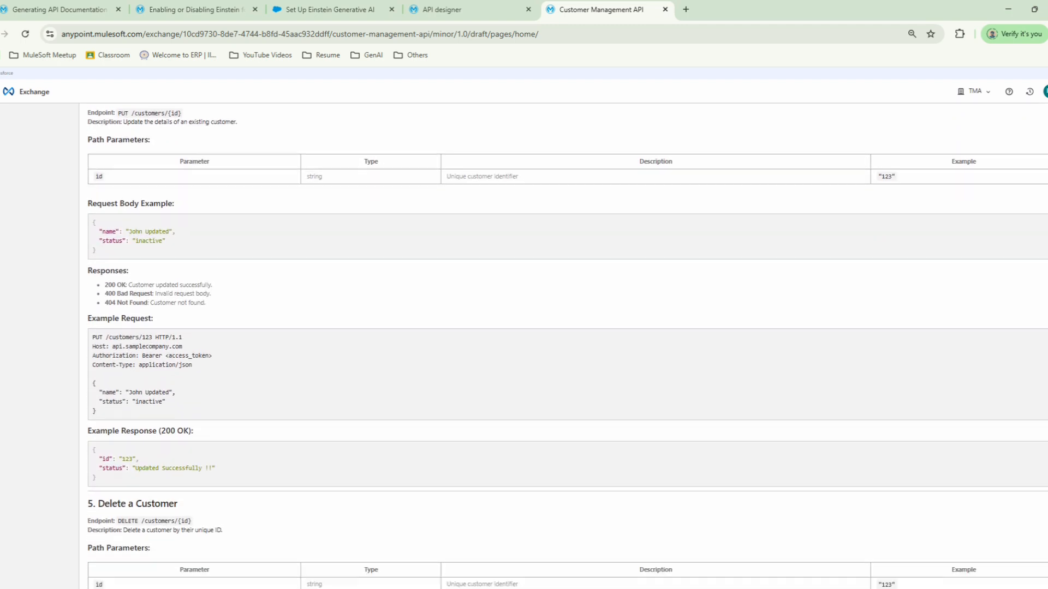
pyautogui.scroll(-4, 567, 346)
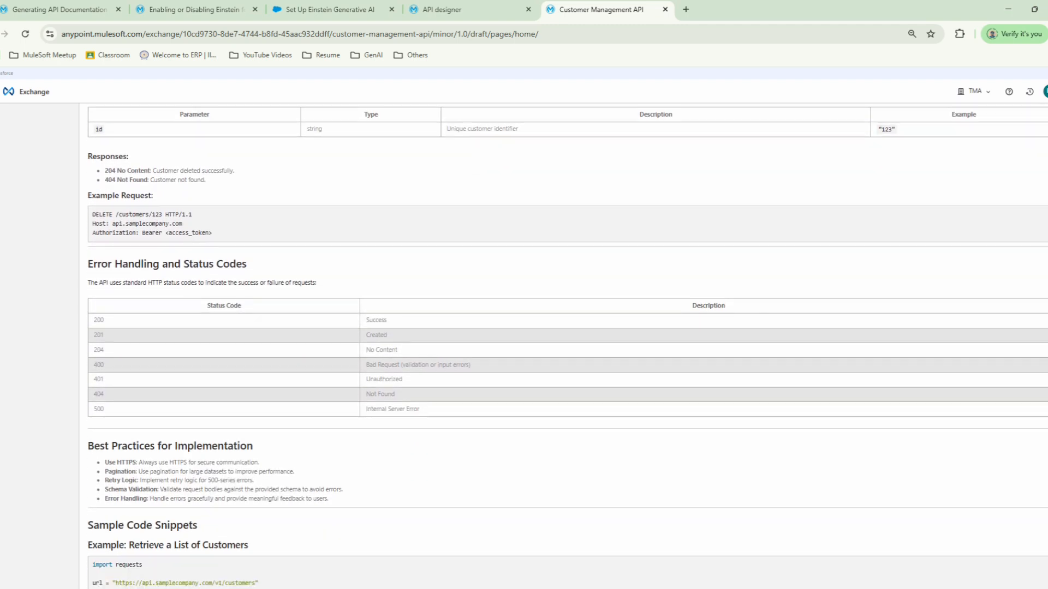
pyautogui.scroll(1, 567, 346)
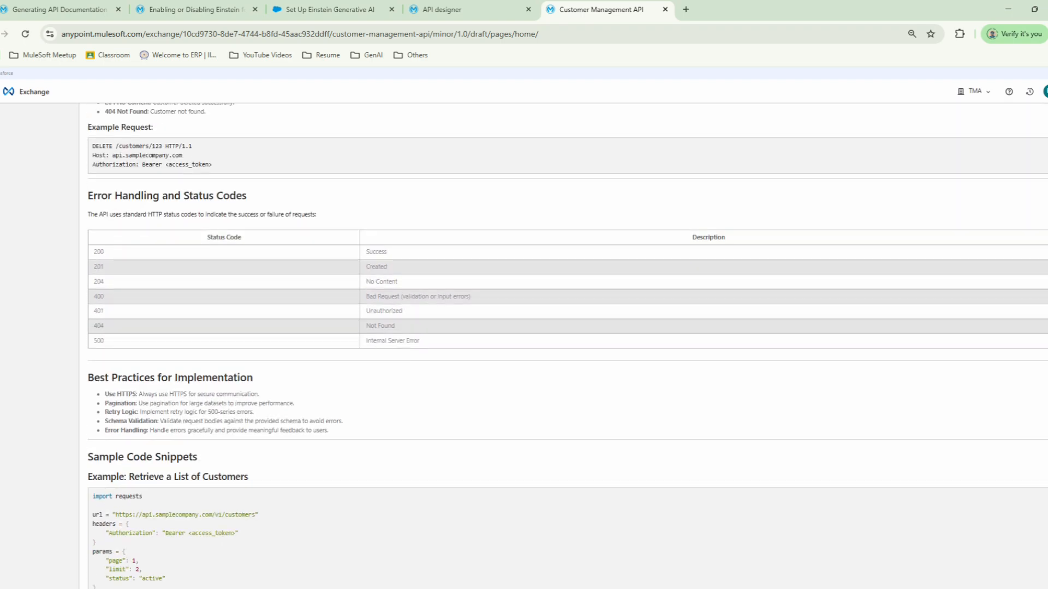
pyautogui.scroll(-1, 568, 347)
pyautogui.scroll(1, 567, 346)
pyautogui.scroll(-1, 567, 347)
pyautogui.scroll(-2, 568, 347)
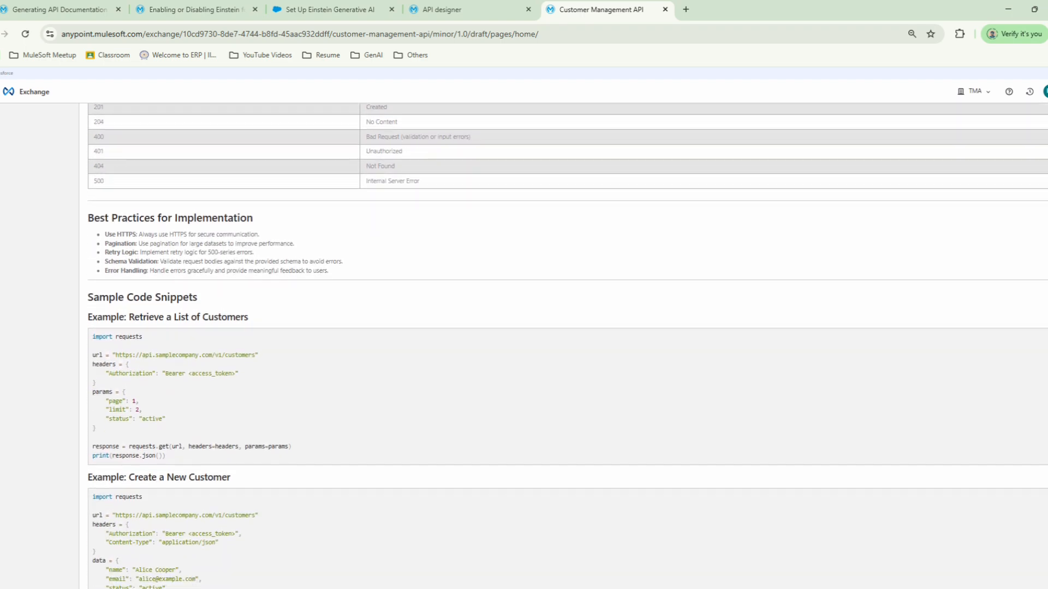
# Step: Publish the AI-generated documentation draft of the Customer Management API
pyautogui.scroll(20, 1045, 335)
pyautogui.scroll(6, 1044, 335)
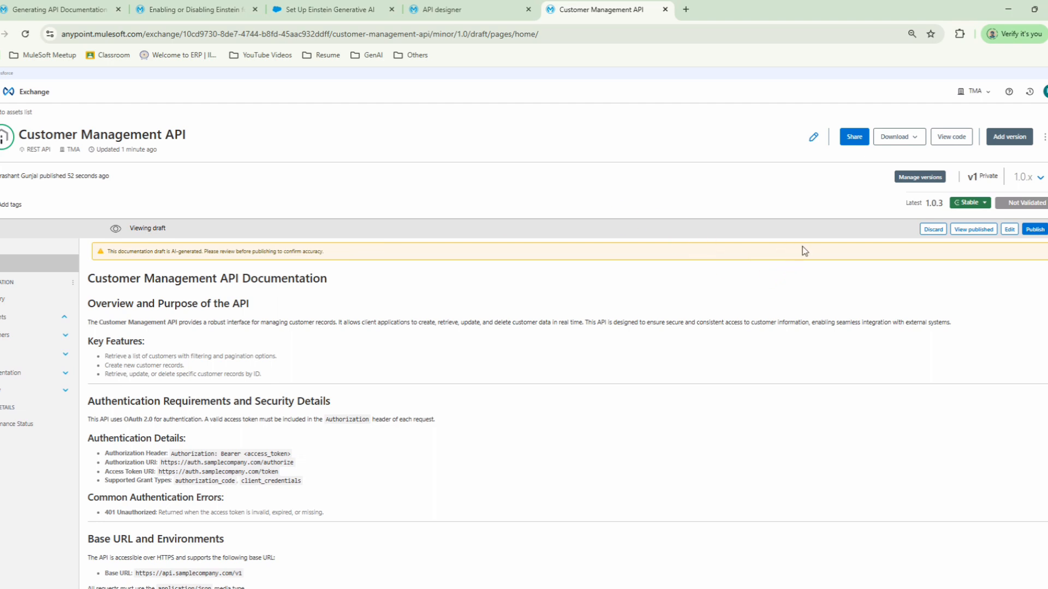
pyautogui.click(1033, 229)
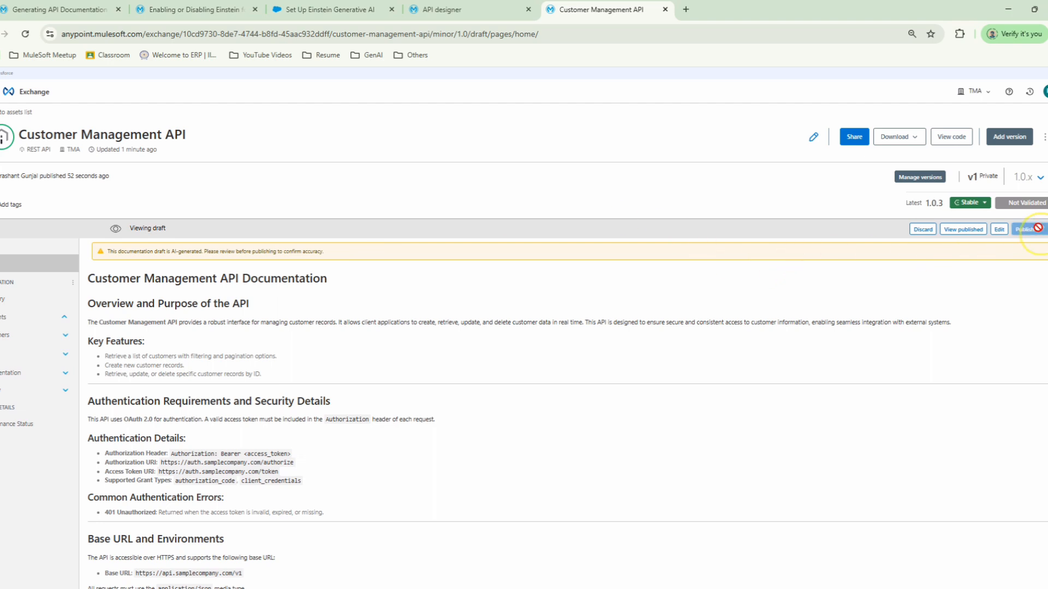